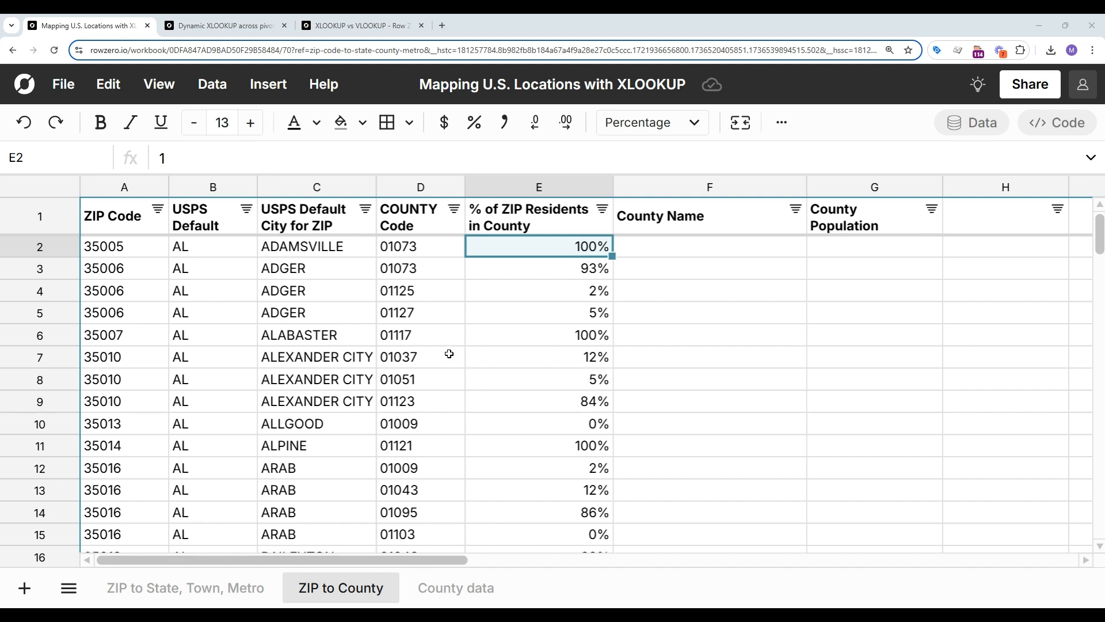
# - Examine the ZIP Code and COUNTY Code columns, and view the County data sheet used as the lookup source
pyautogui.click(144, 185)
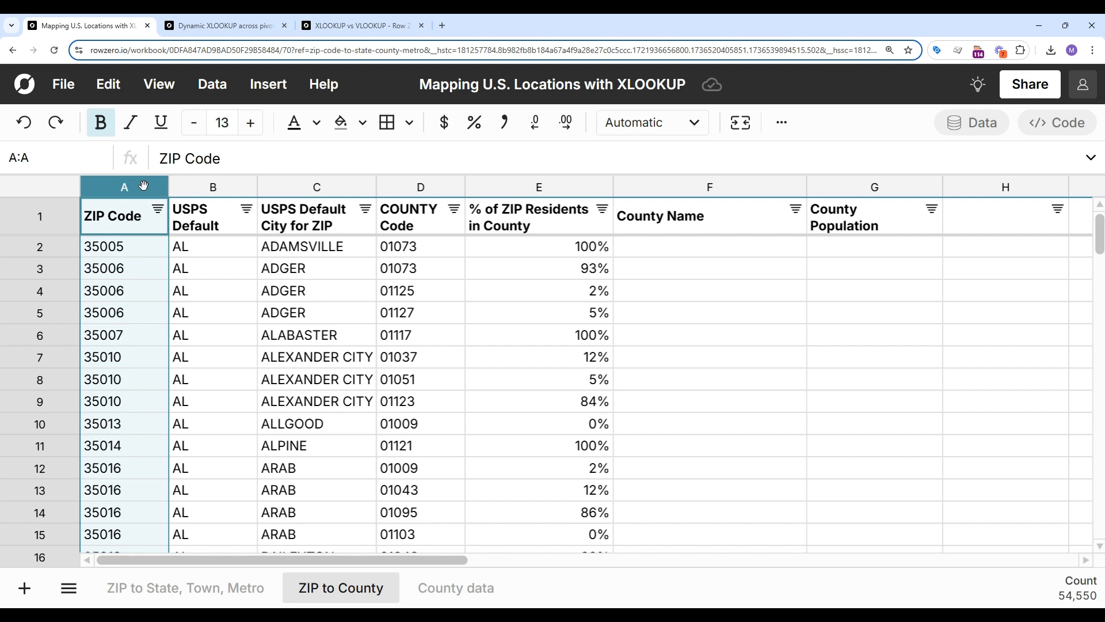
pyautogui.click(411, 185)
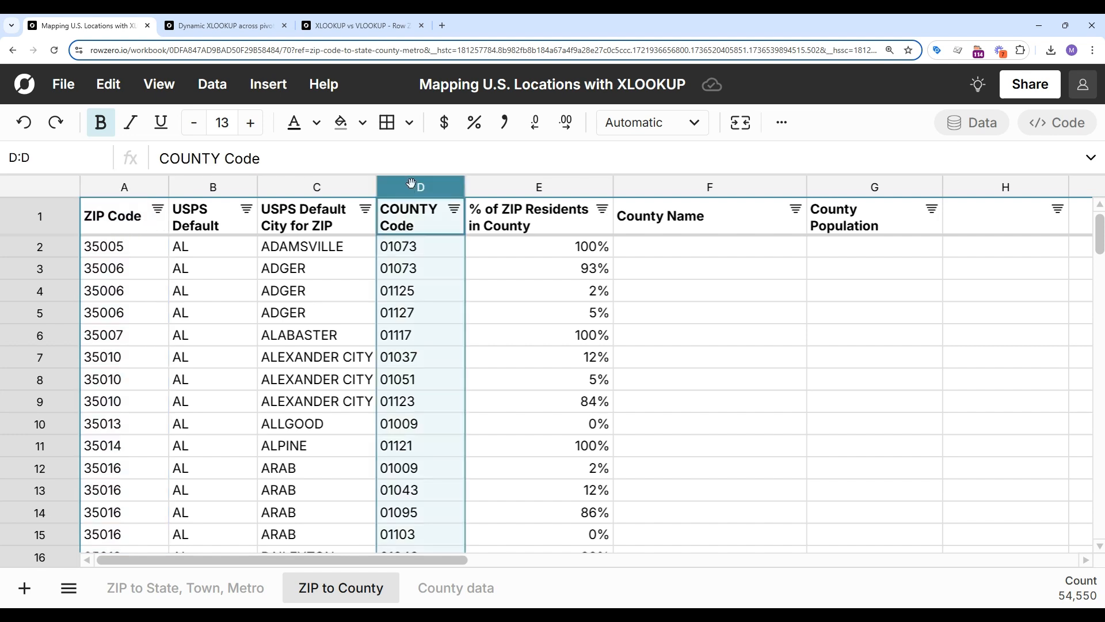
pyautogui.click(456, 590)
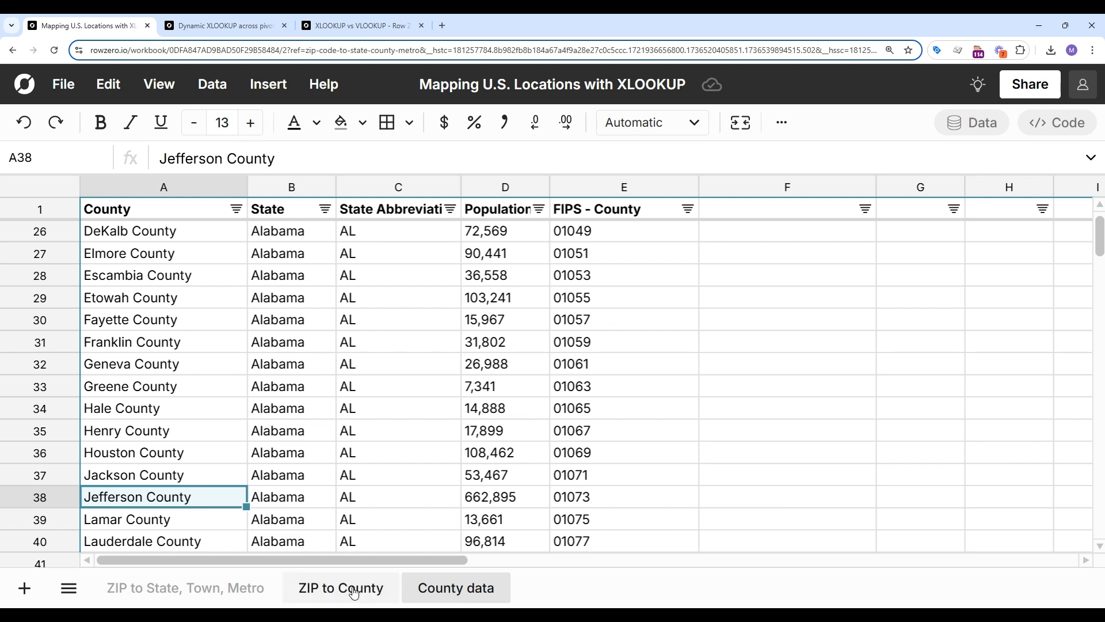
pyautogui.click(352, 592)
# - Trace the county code in D2 to its matching FIPS - County entry and county name on the County data sheet
pyautogui.click(678, 255)
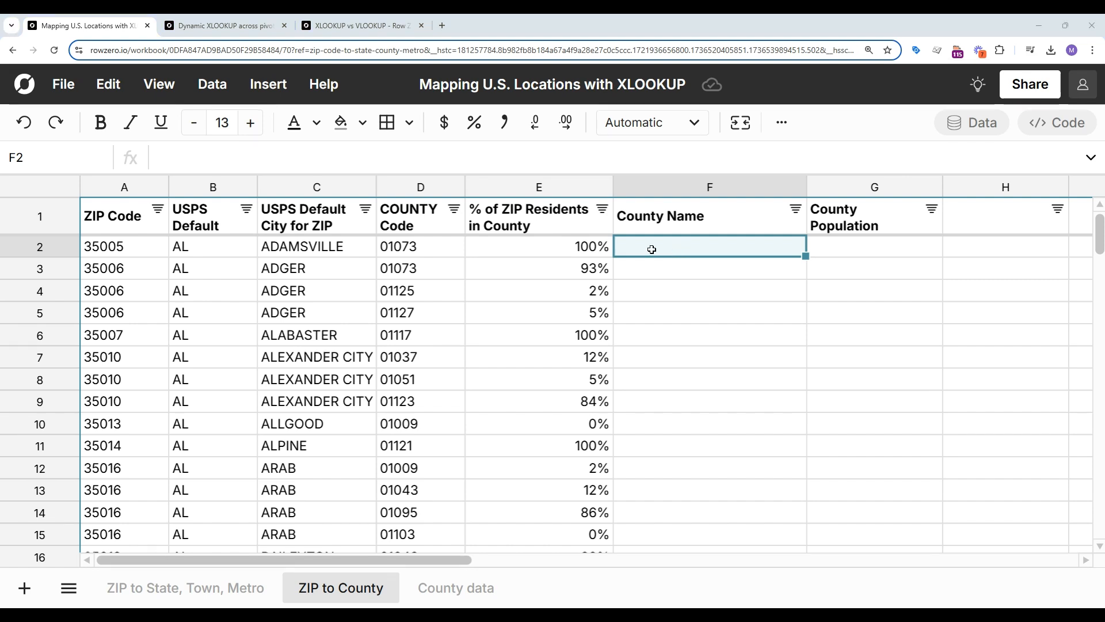
pyautogui.click(445, 248)
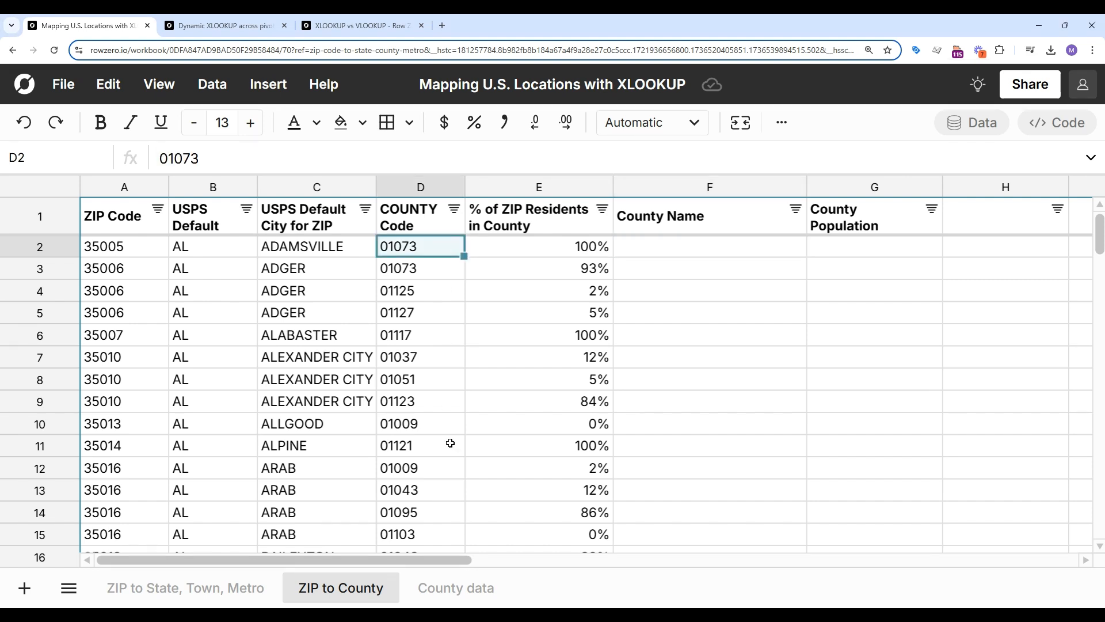
pyautogui.click(454, 587)
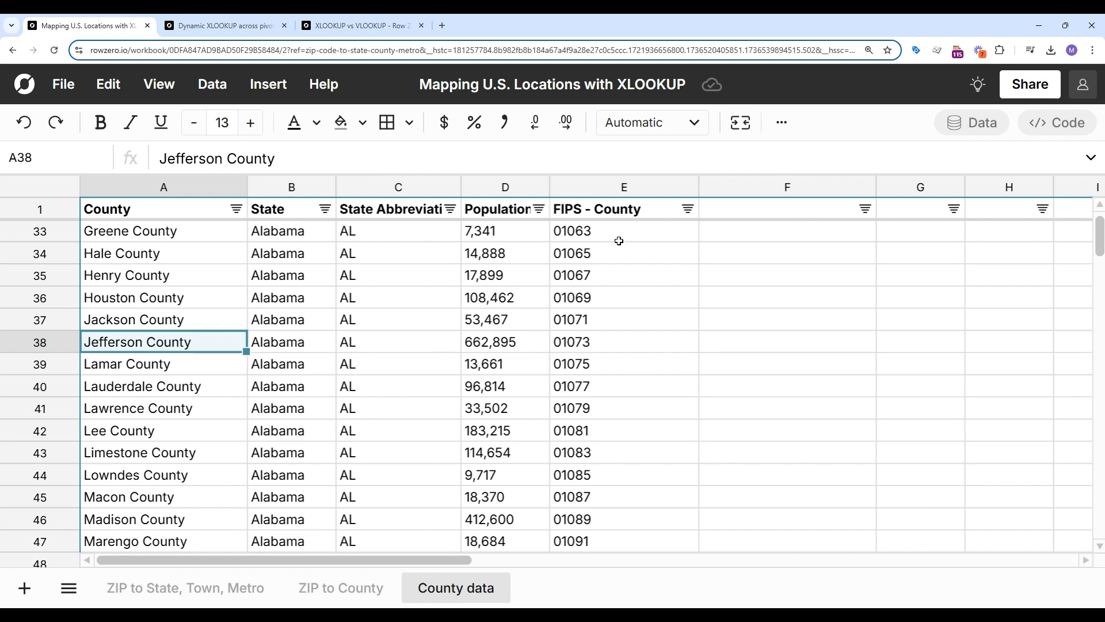
pyautogui.click(594, 338)
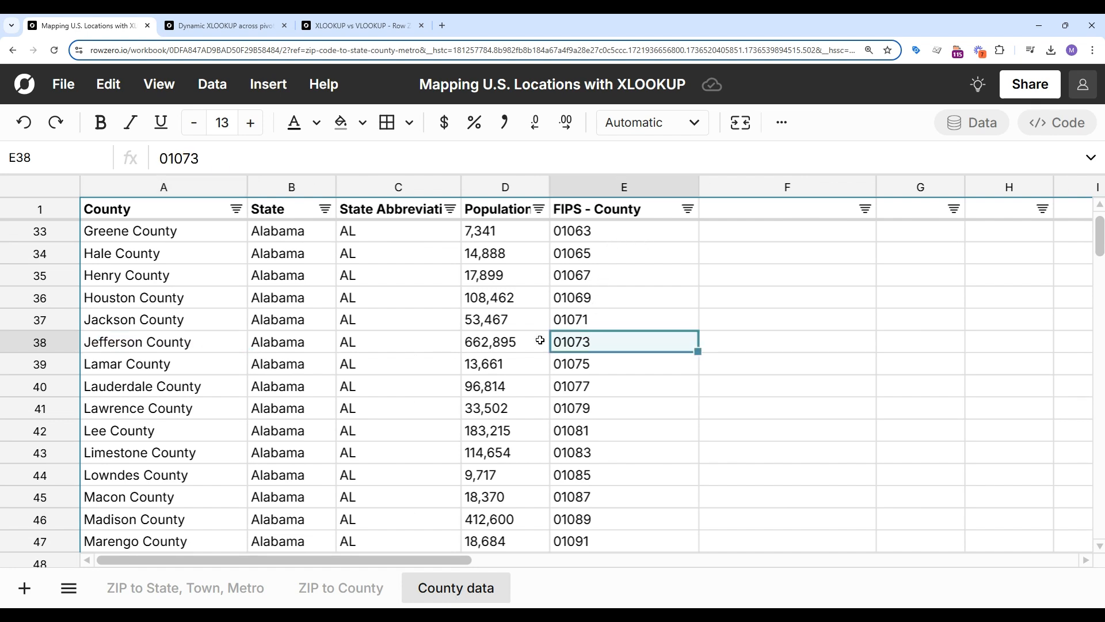
pyautogui.click(204, 342)
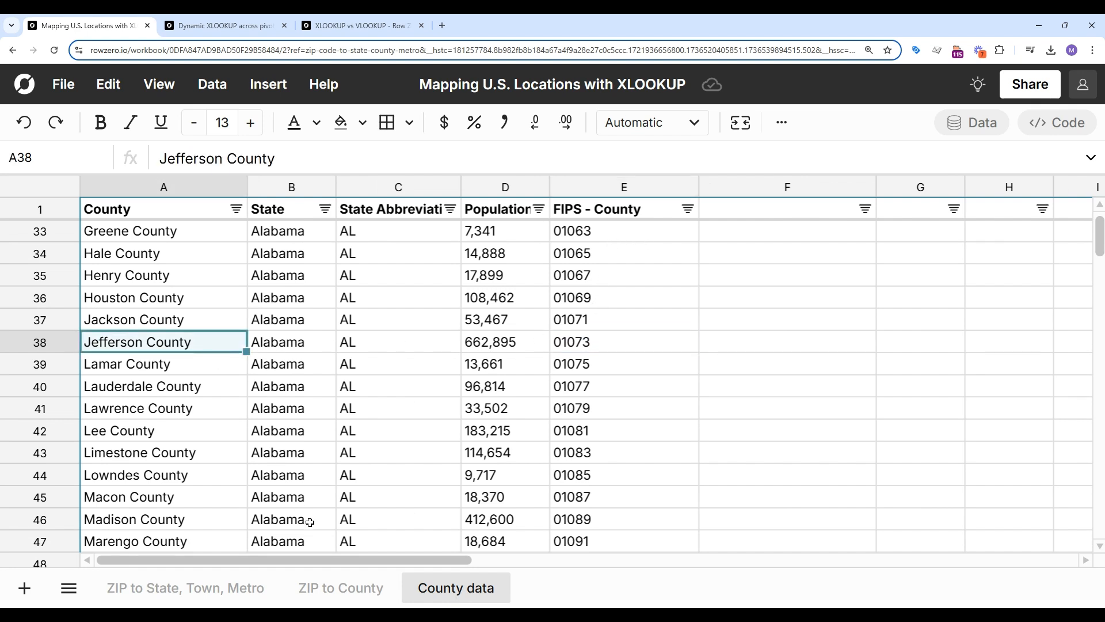
# - On the ZIP to County sheet, start an XLOOKUP formula in F2 with D2 as the key
pyautogui.click(345, 591)
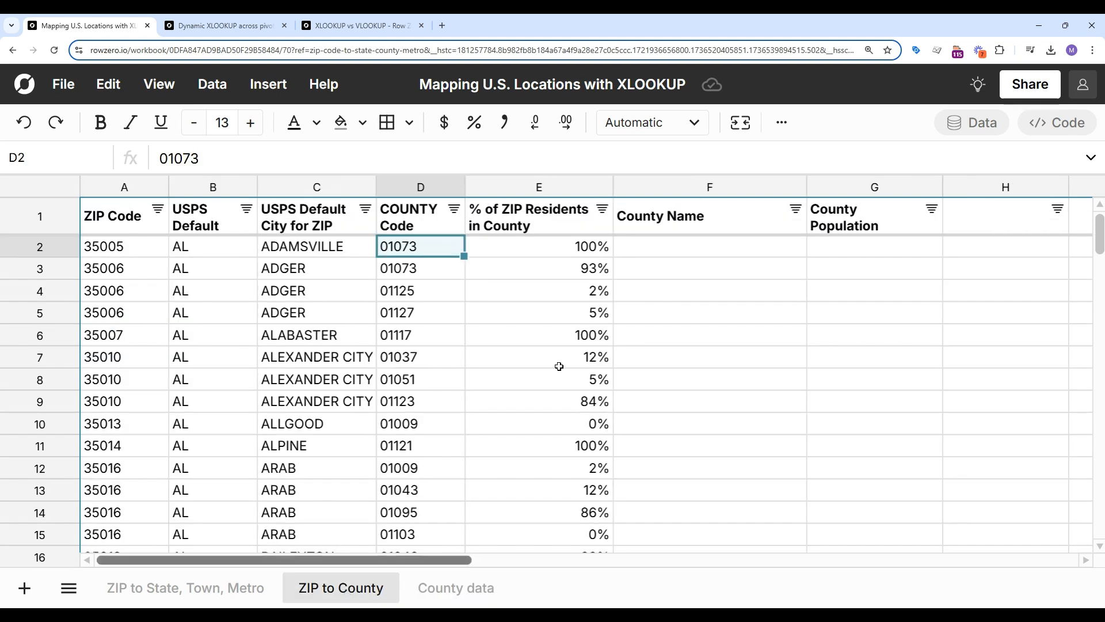
pyautogui.click(660, 252)
pyautogui.write('=')
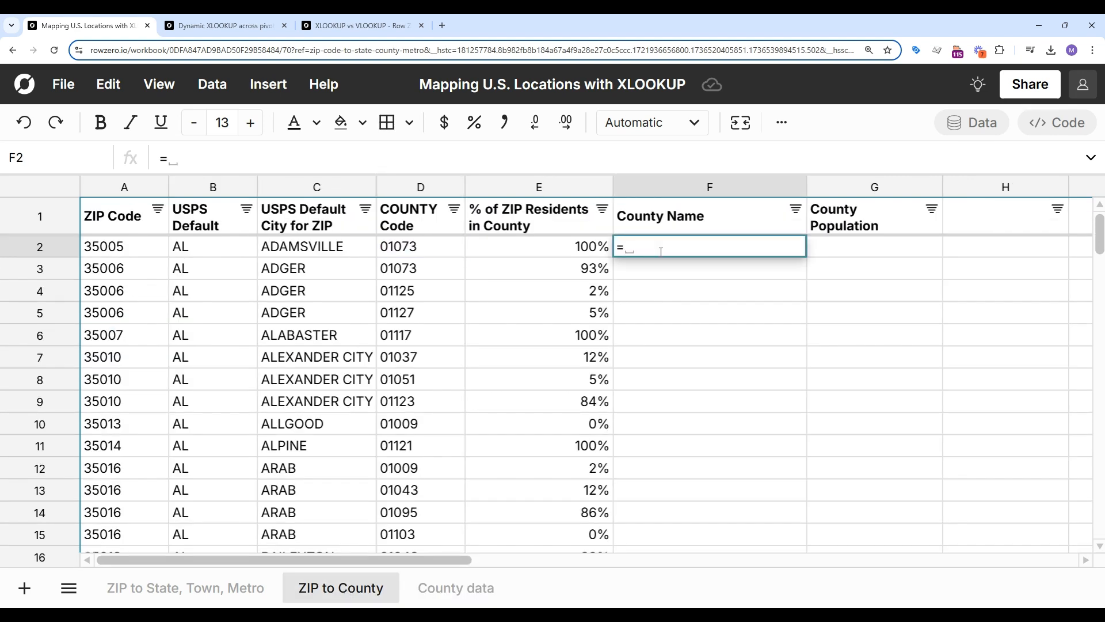
pyautogui.write('xl')
pyautogui.press('Tab')
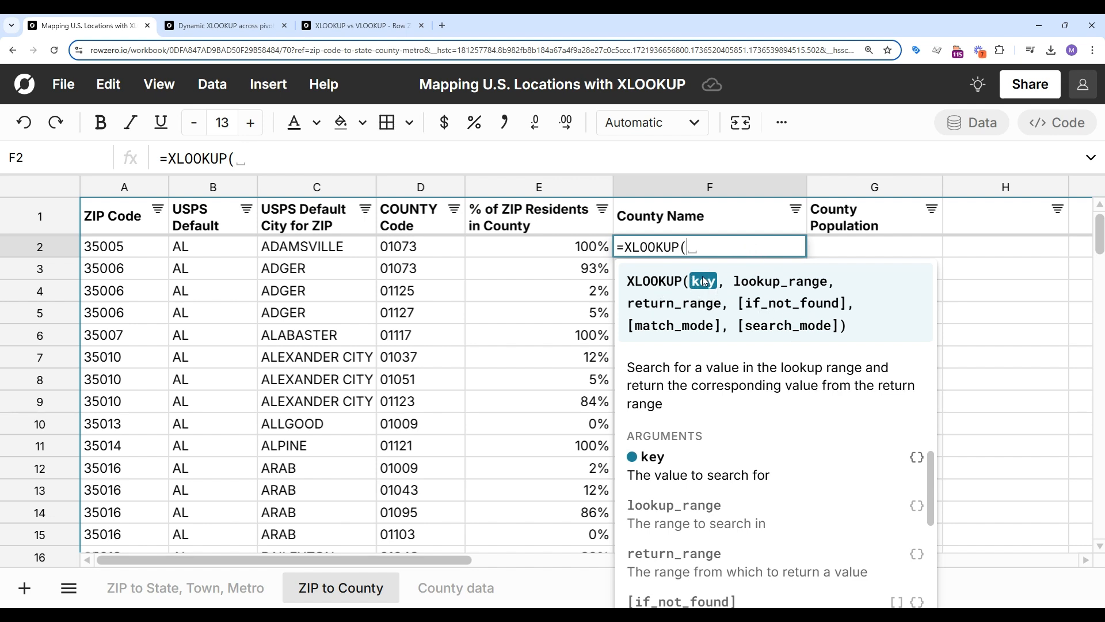
pyautogui.click(415, 247)
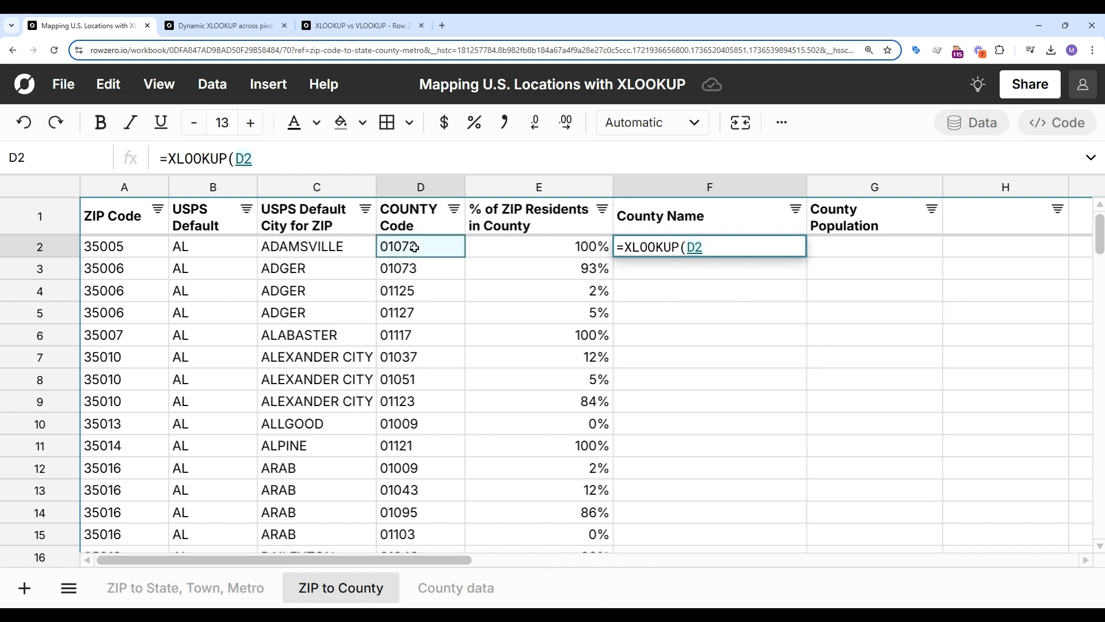
pyautogui.write(',')
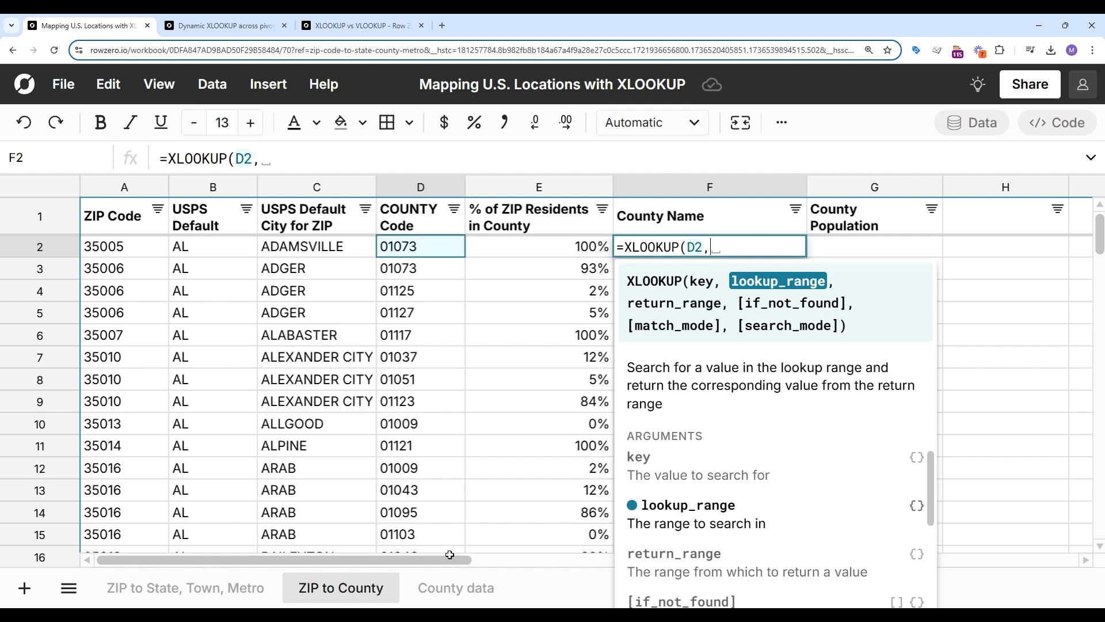
# - Complete the formula with lookup range 'County data'!E:E, return range 'County data'!A:A and "" as the if-not-found value
pyautogui.click(456, 589)
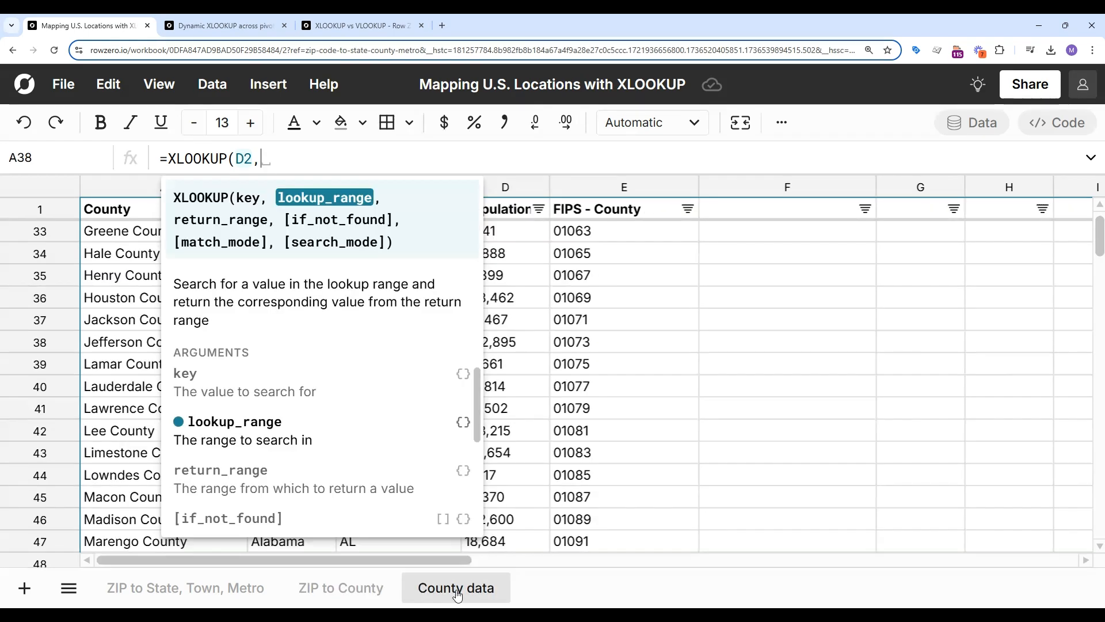
pyautogui.click(606, 189)
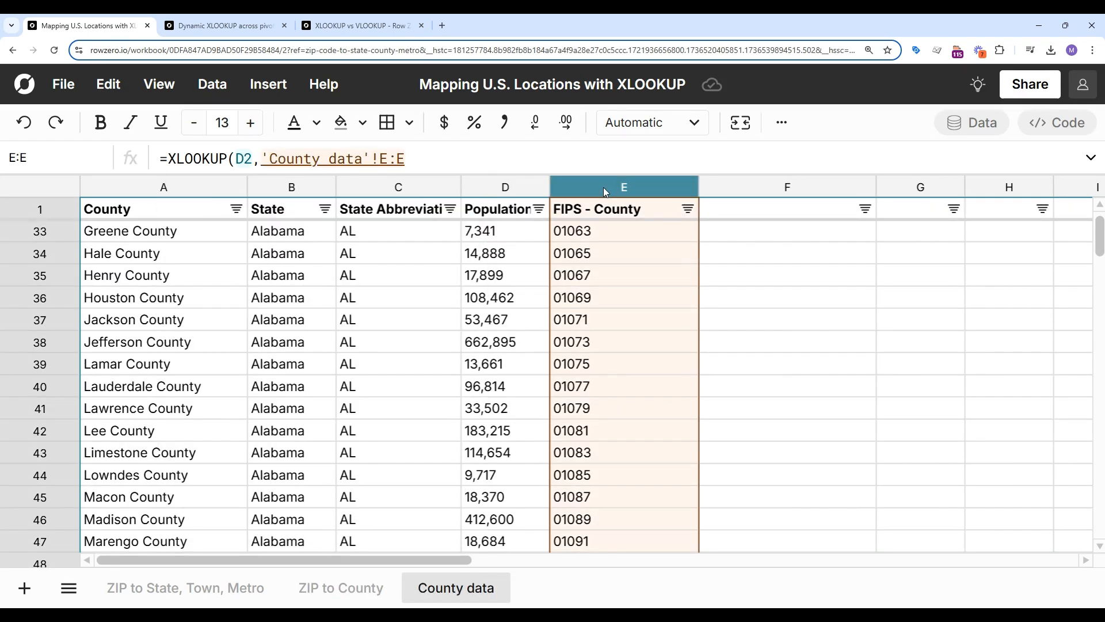
pyautogui.write(',')
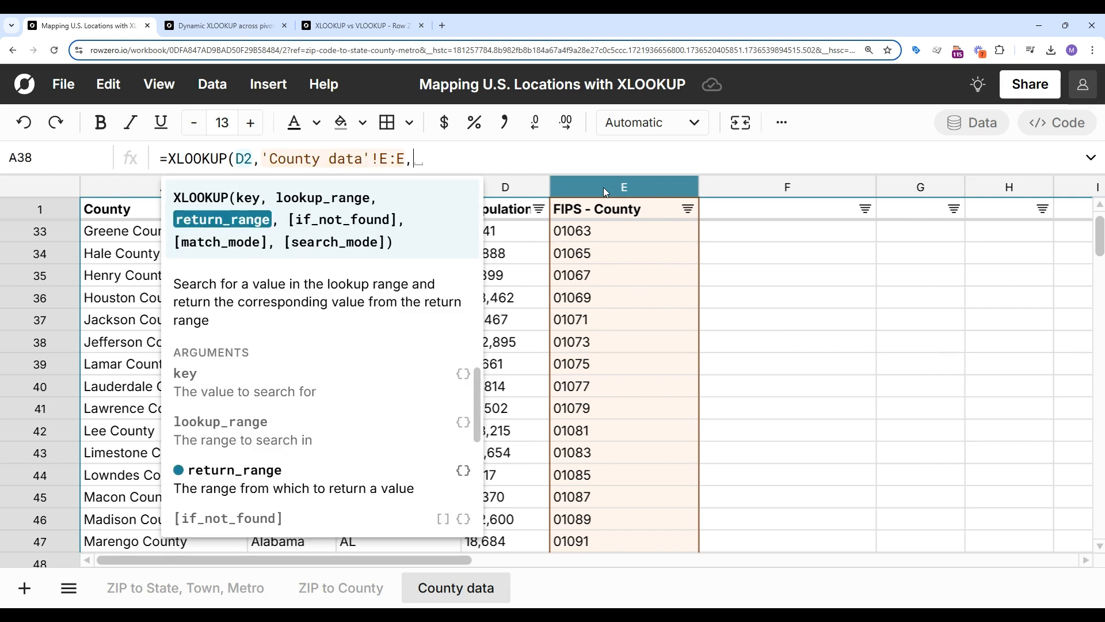
pyautogui.click(119, 190)
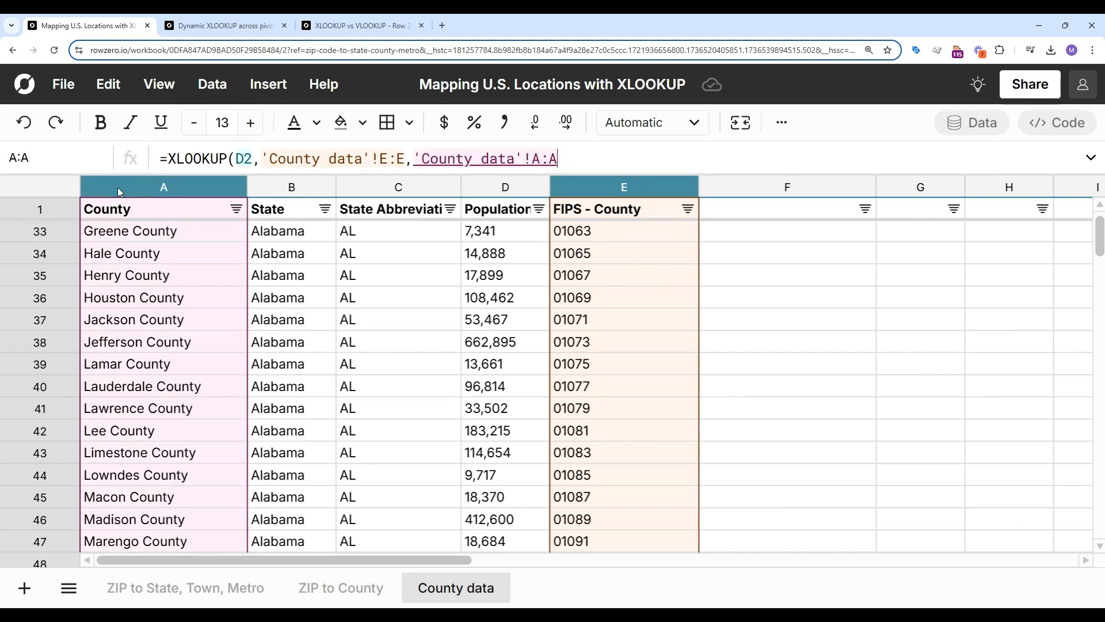
pyautogui.write(',')
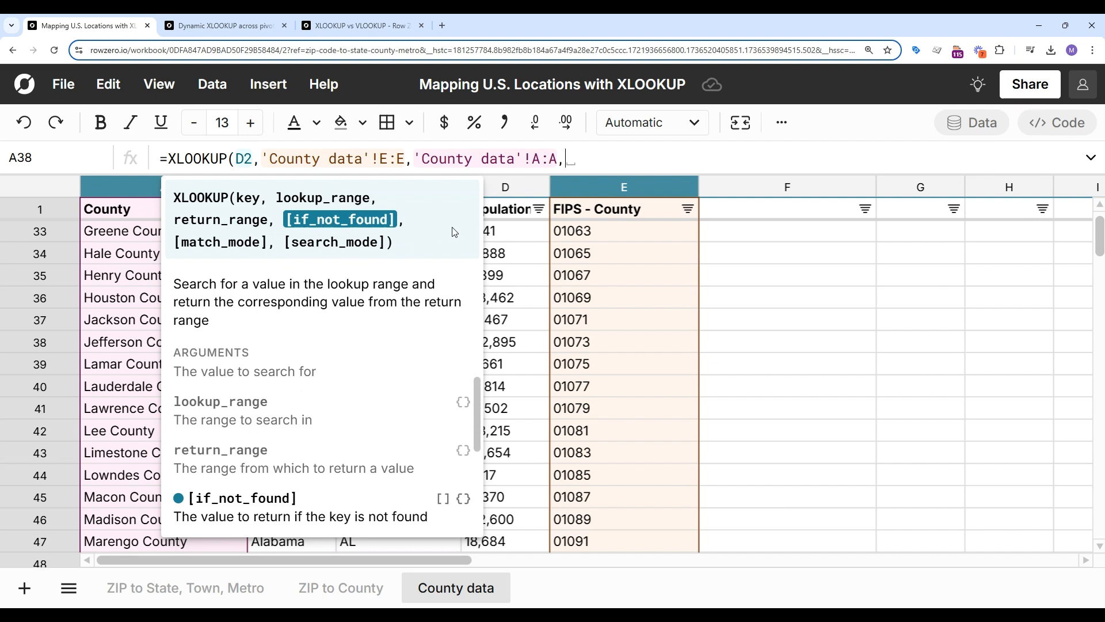
pyautogui.write('"")')
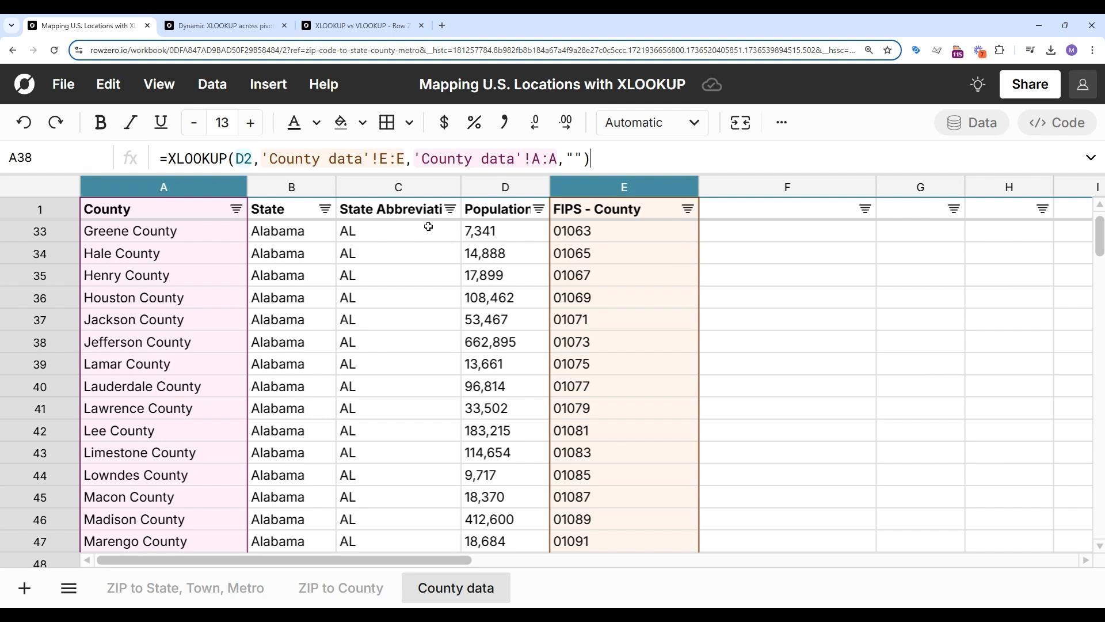
pyautogui.press('Return')
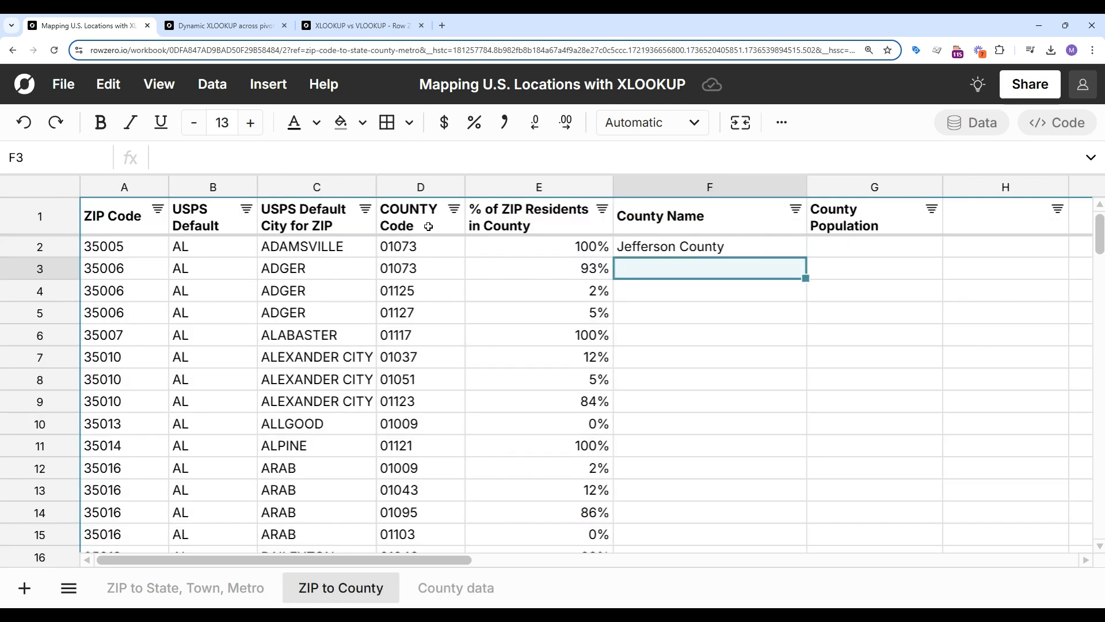
# - Check the F2 county name against the D2 code's row on the County data sheet, and return to ZIP to County
pyautogui.click(736, 246)
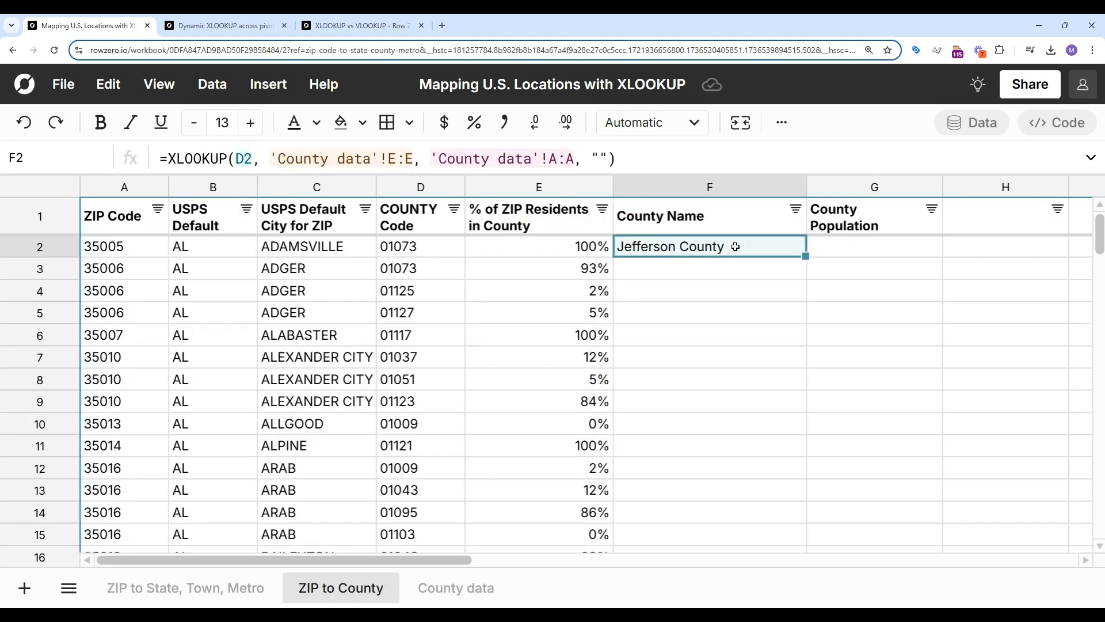
pyautogui.click(432, 250)
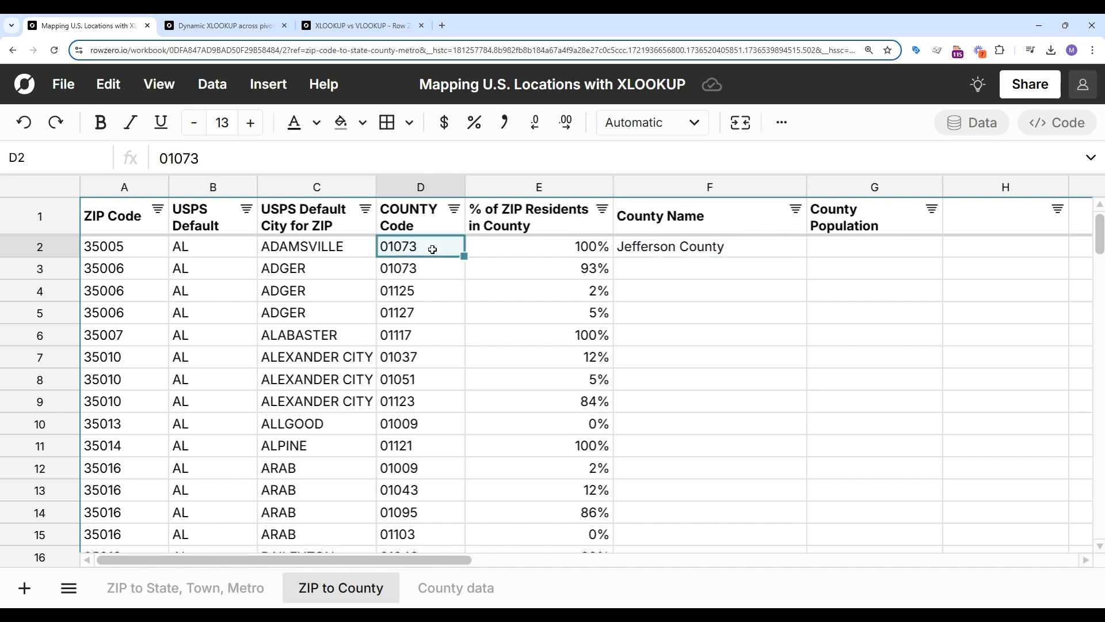
pyautogui.click(453, 596)
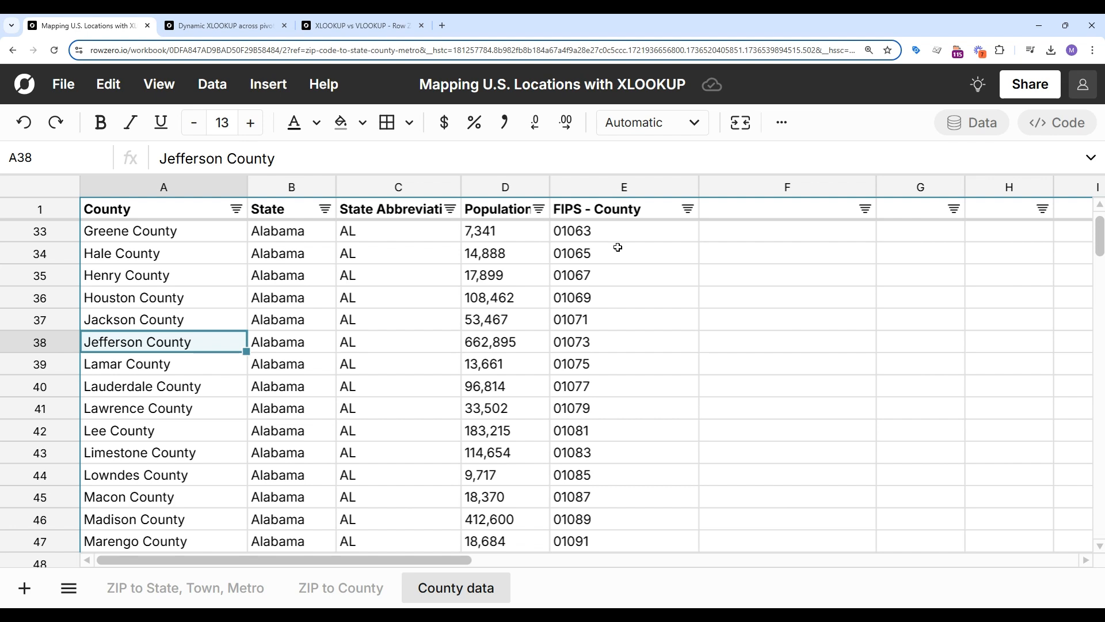
pyautogui.click(609, 343)
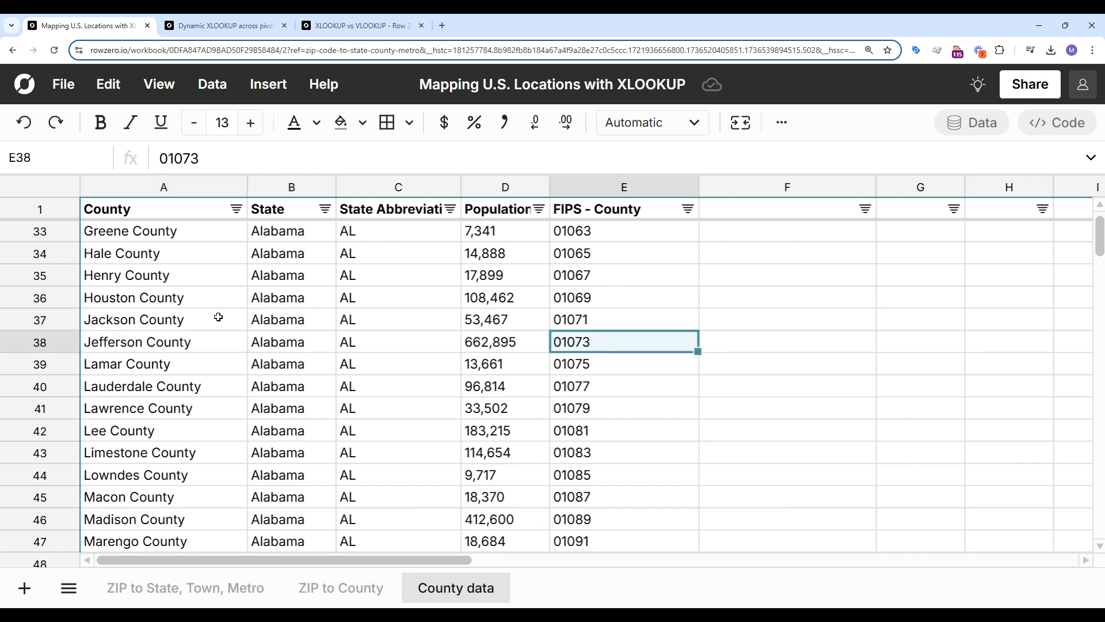
pyautogui.click(191, 340)
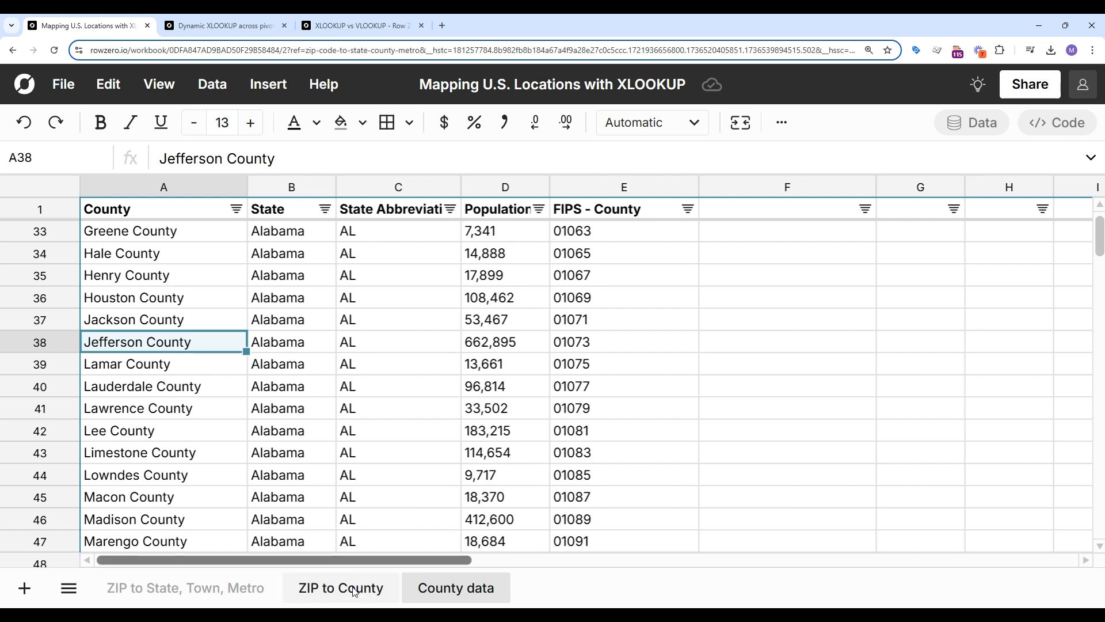
pyautogui.click(348, 589)
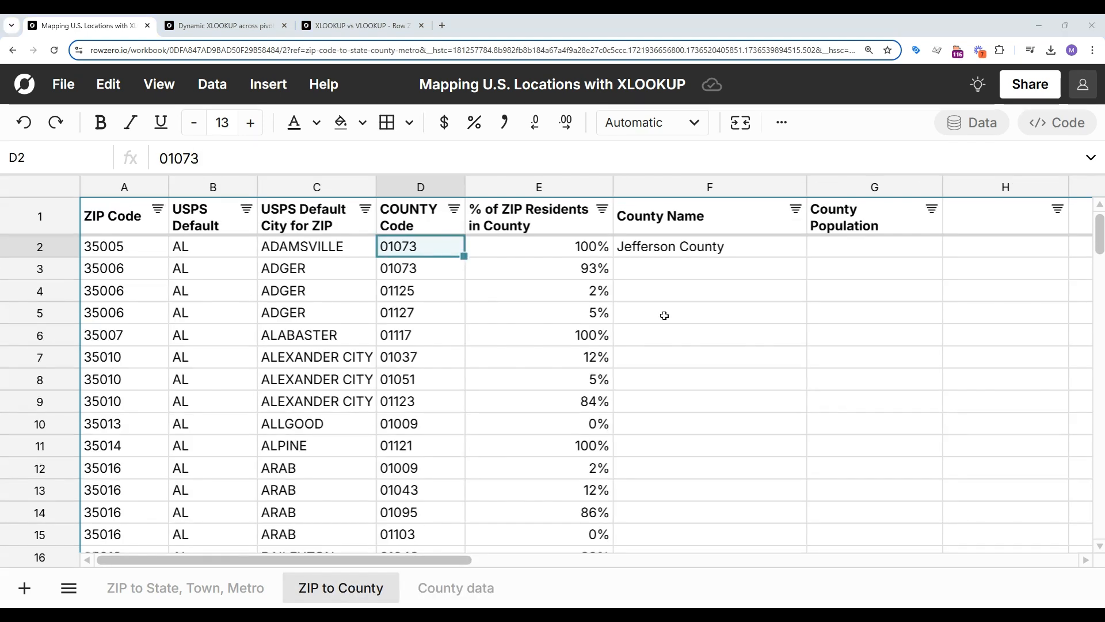
pyautogui.click(657, 271)
pyautogui.write('=vl')
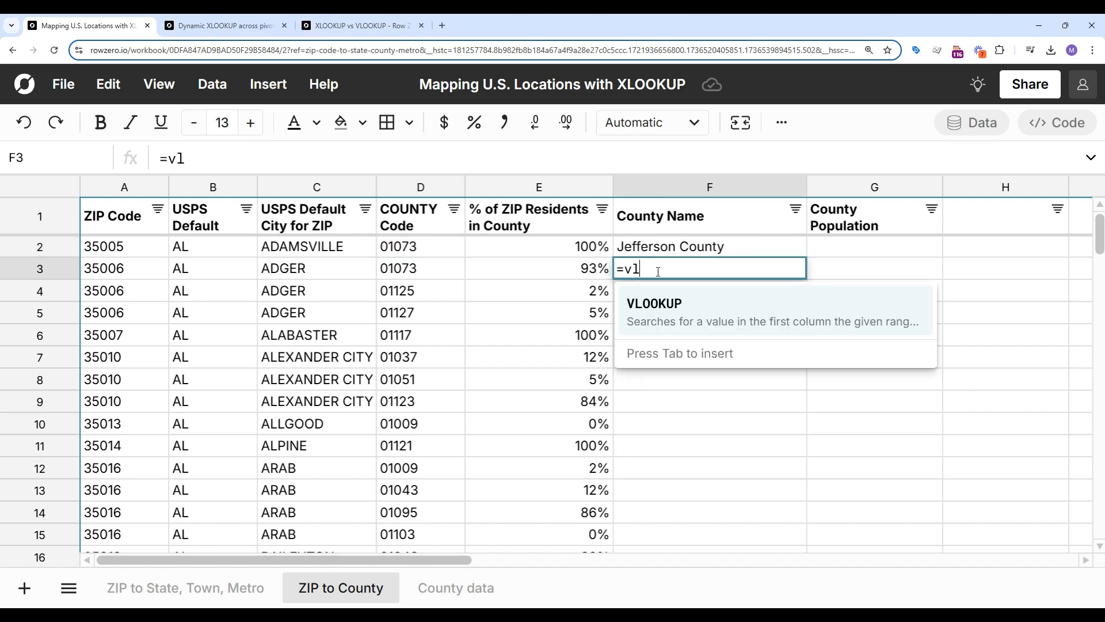
pyautogui.press('Tab')
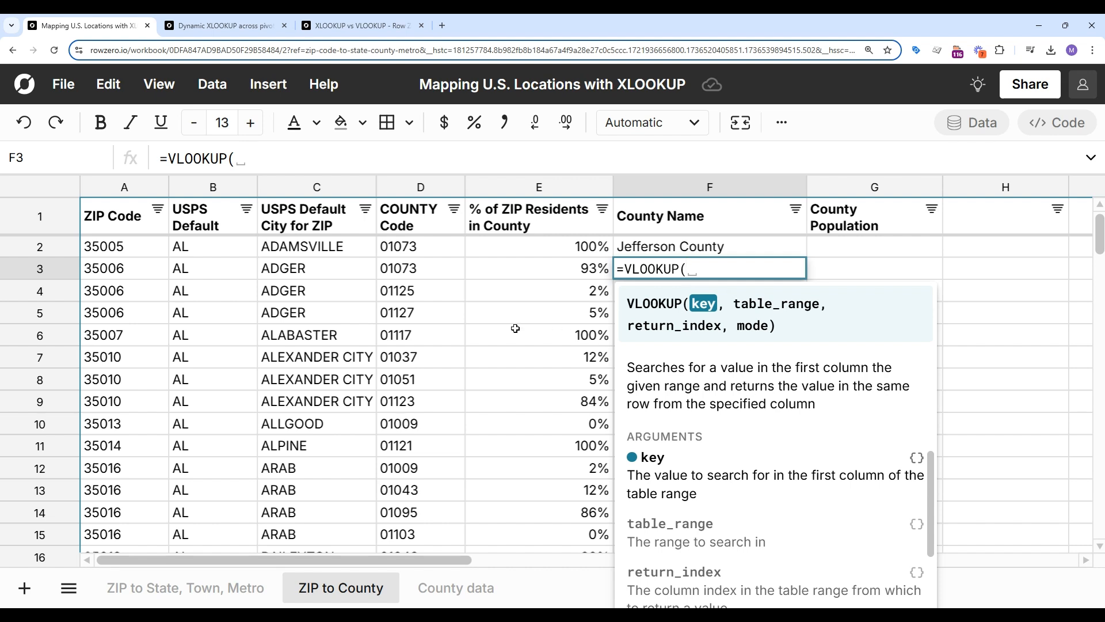
pyautogui.click(425, 269)
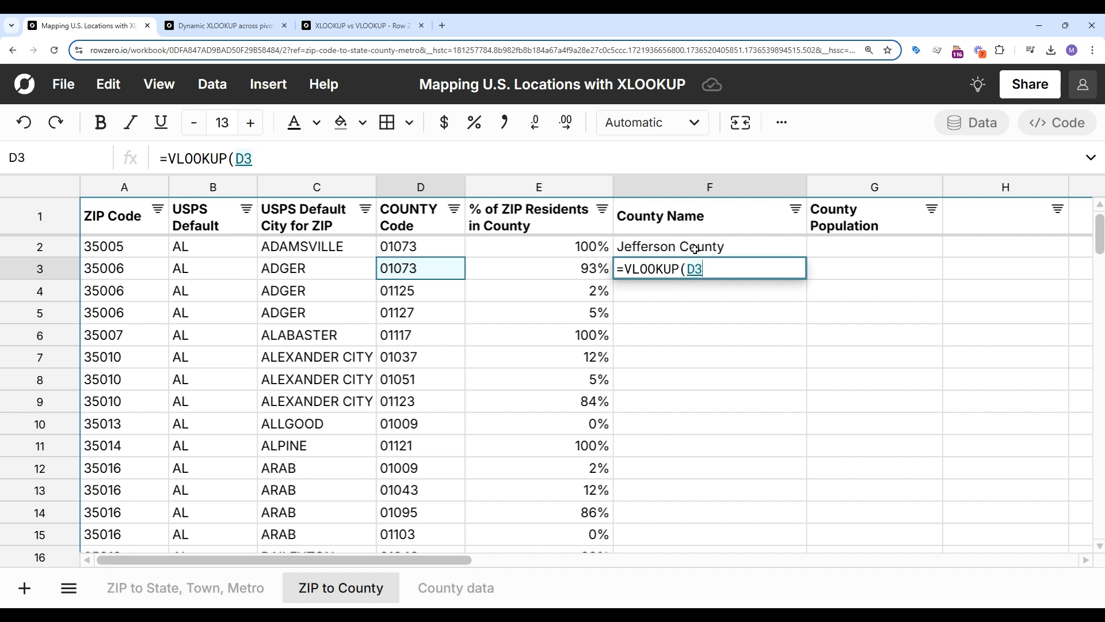
pyautogui.write(',')
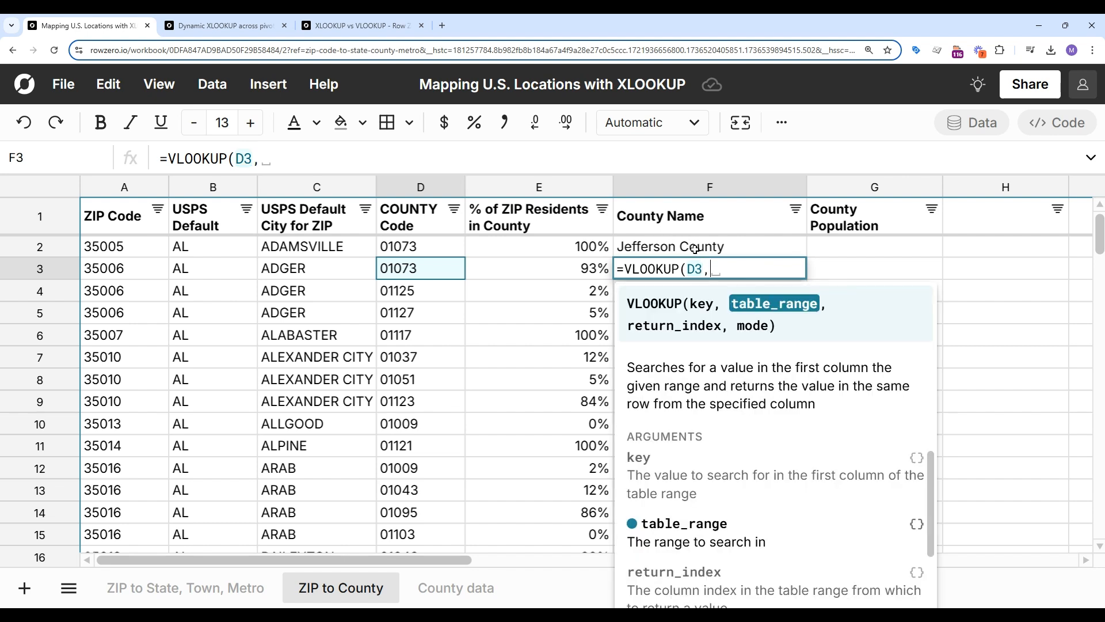
pyautogui.click(455, 595)
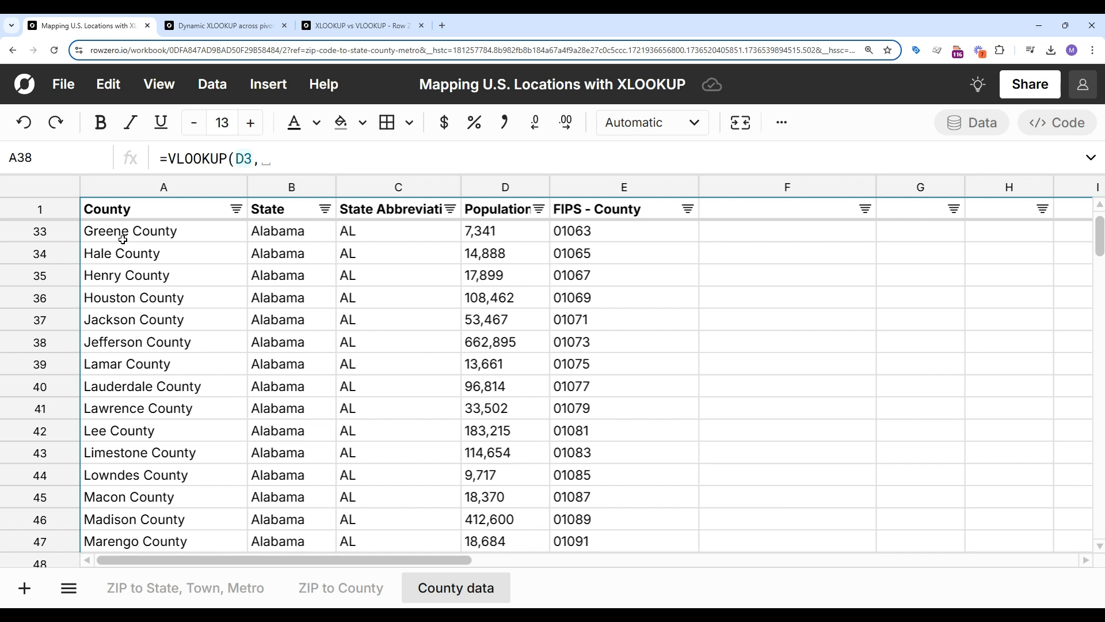
pyautogui.press('Escape')
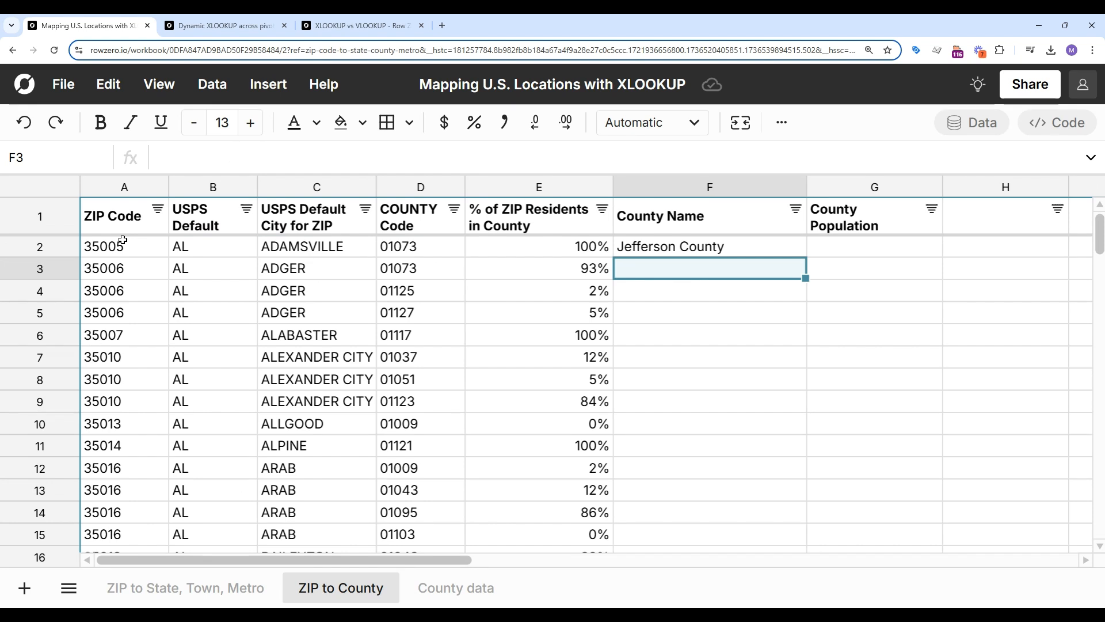
# - On the County data sheet, move the FIPS - County column in front of the County column so it becomes column A
pyautogui.click(417, 586)
pyautogui.click(623, 187)
pyautogui.moveTo(623, 187); pyautogui.dragTo(233, 193)
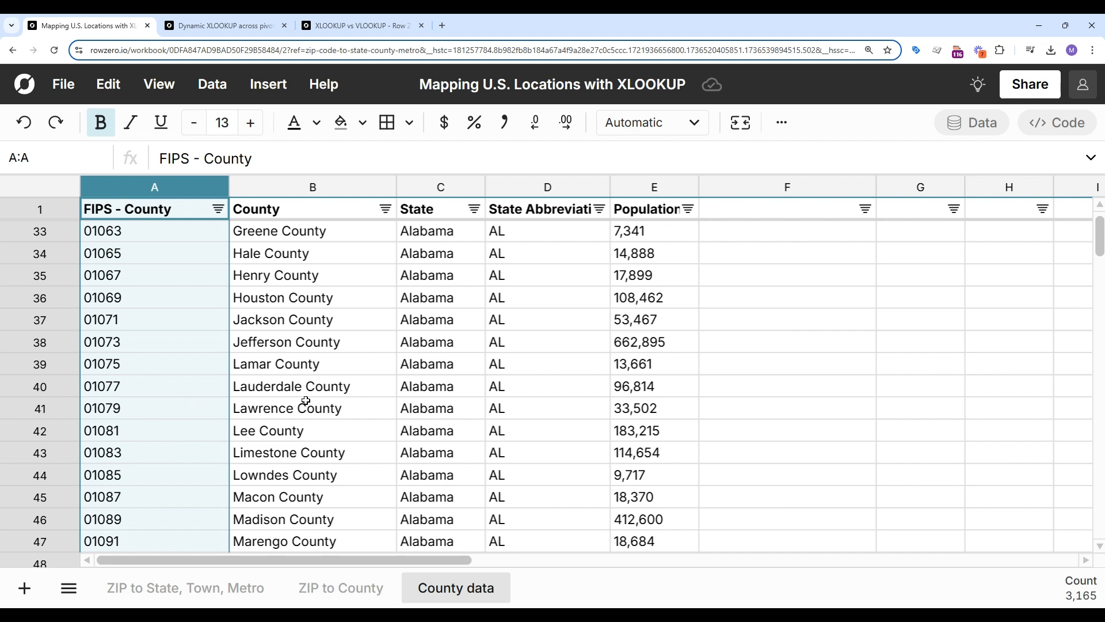
# - On the ZIP to County sheet, start a VLOOKUP formula in F3 with D3 as the key and 'County data'!A:B as the table range
pyautogui.click(341, 587)
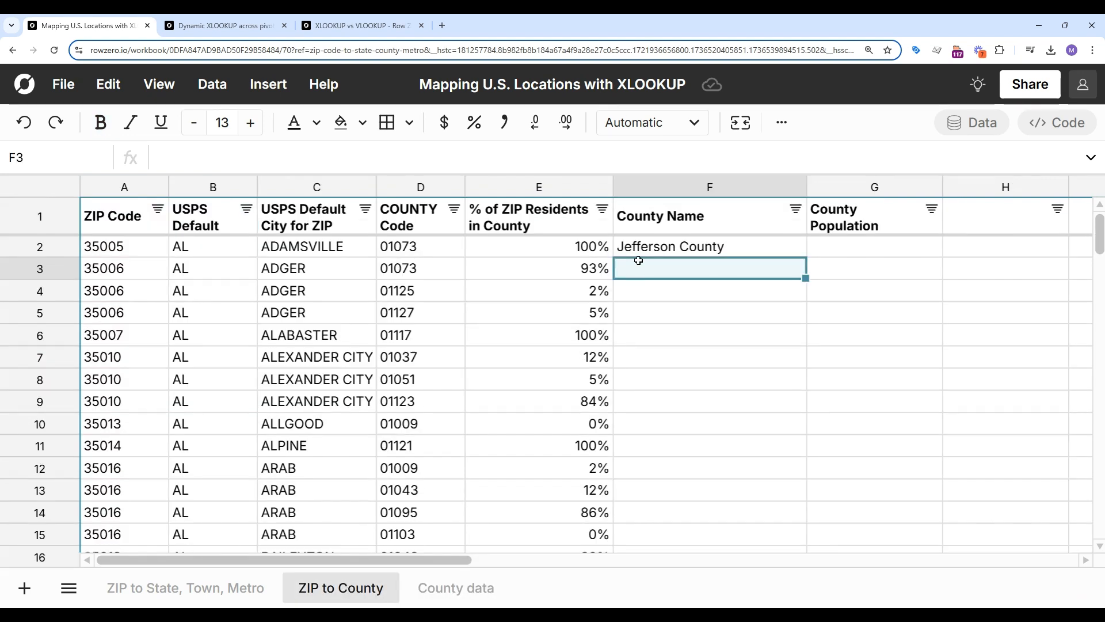
pyautogui.write('=vlookup(')
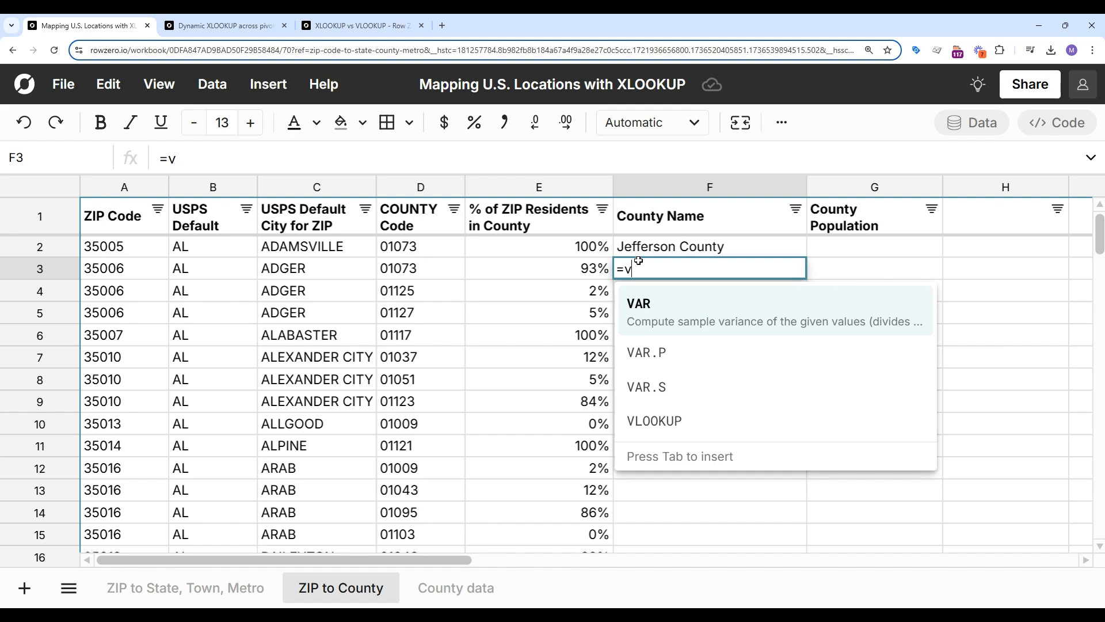
pyautogui.click(422, 271)
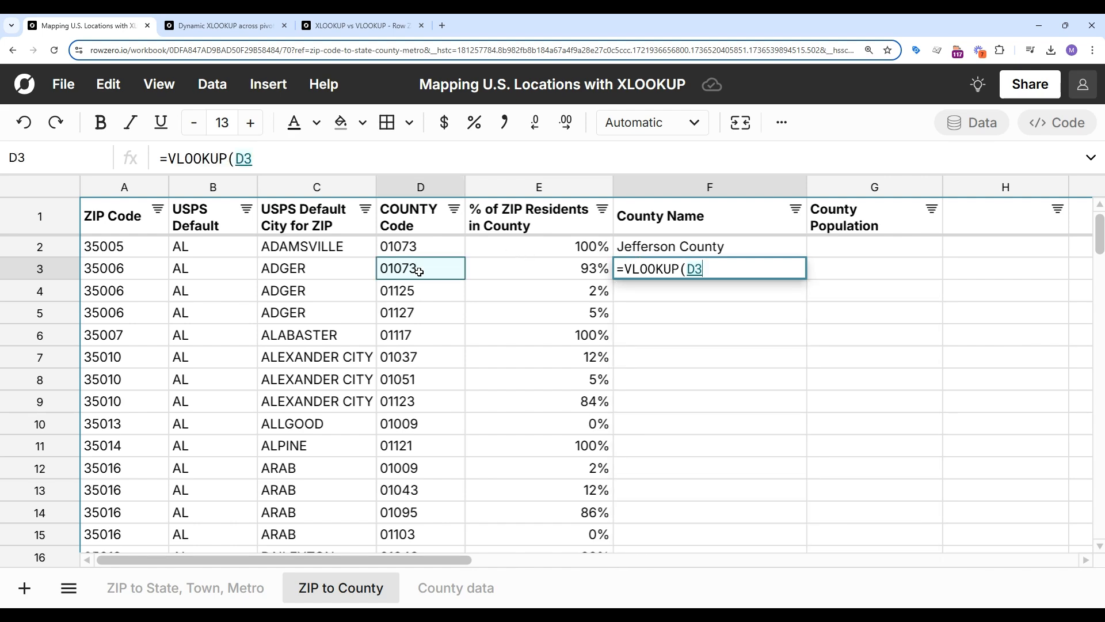
pyautogui.write(',')
pyautogui.click(456, 588)
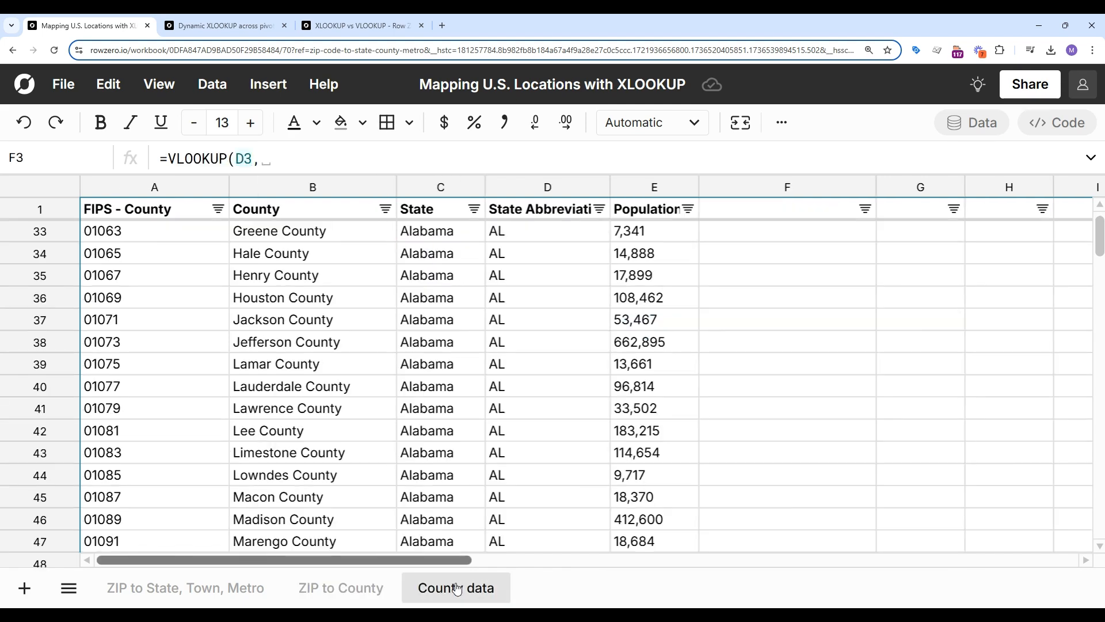
pyautogui.moveTo(151, 189); pyautogui.dragTo(282, 187)
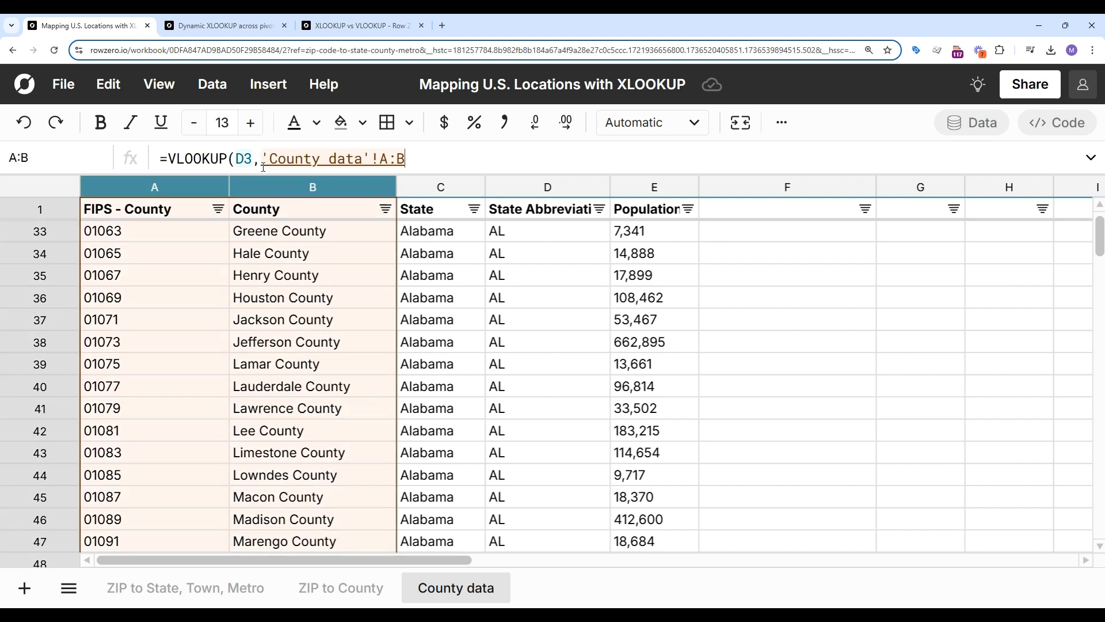
# - Complete the F3 VLOOKUP formula with return index 2 and FALSE for an exact match
pyautogui.write(',')
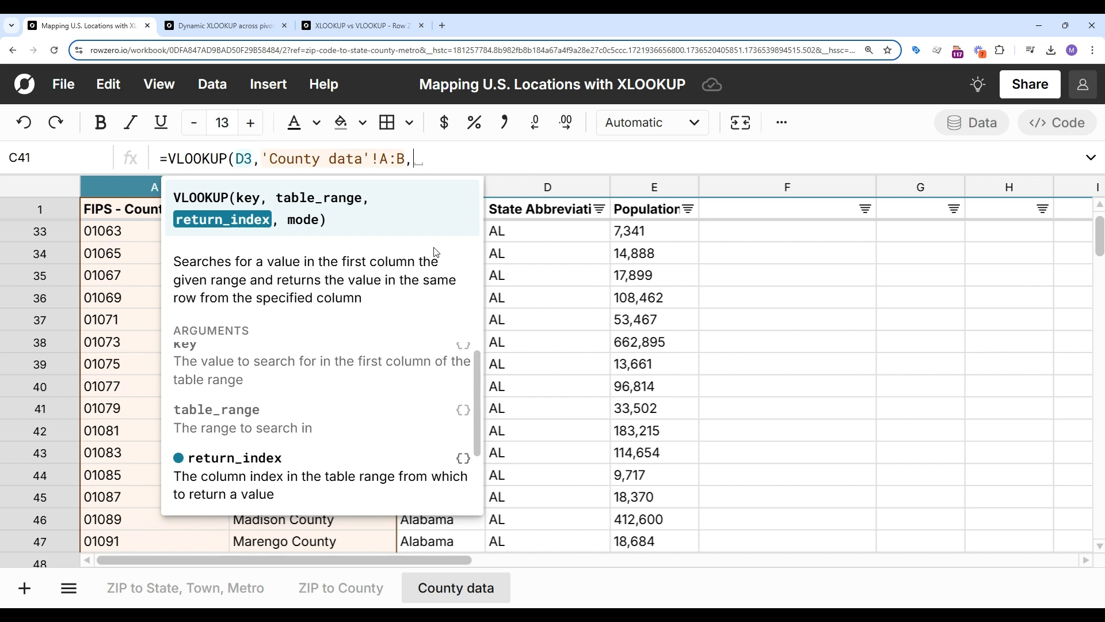
pyautogui.write('2,')
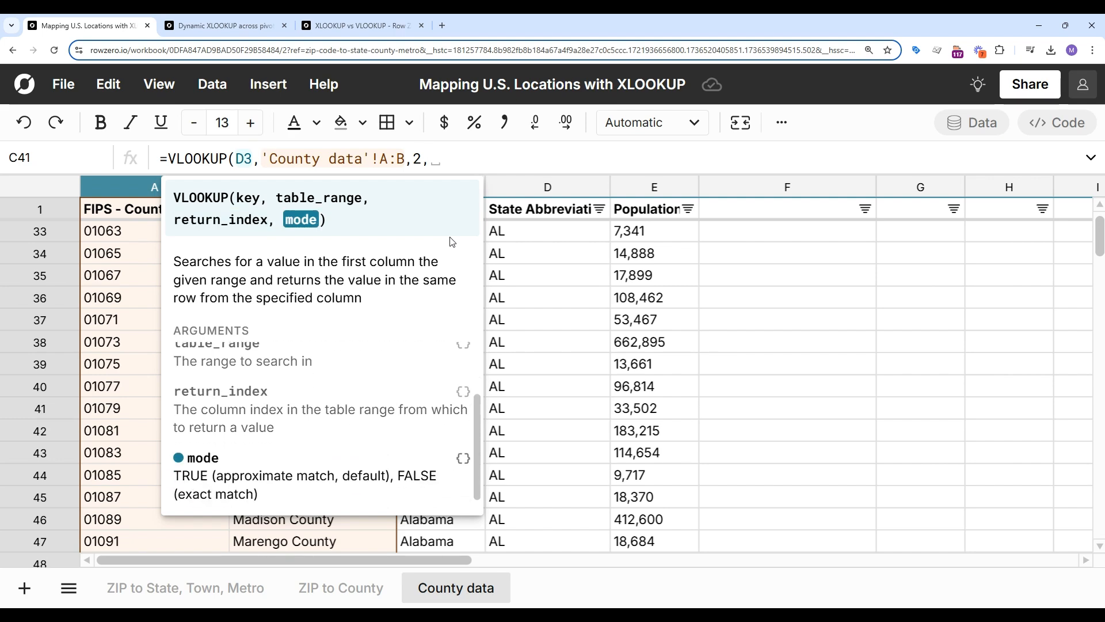
pyautogui.write('false')
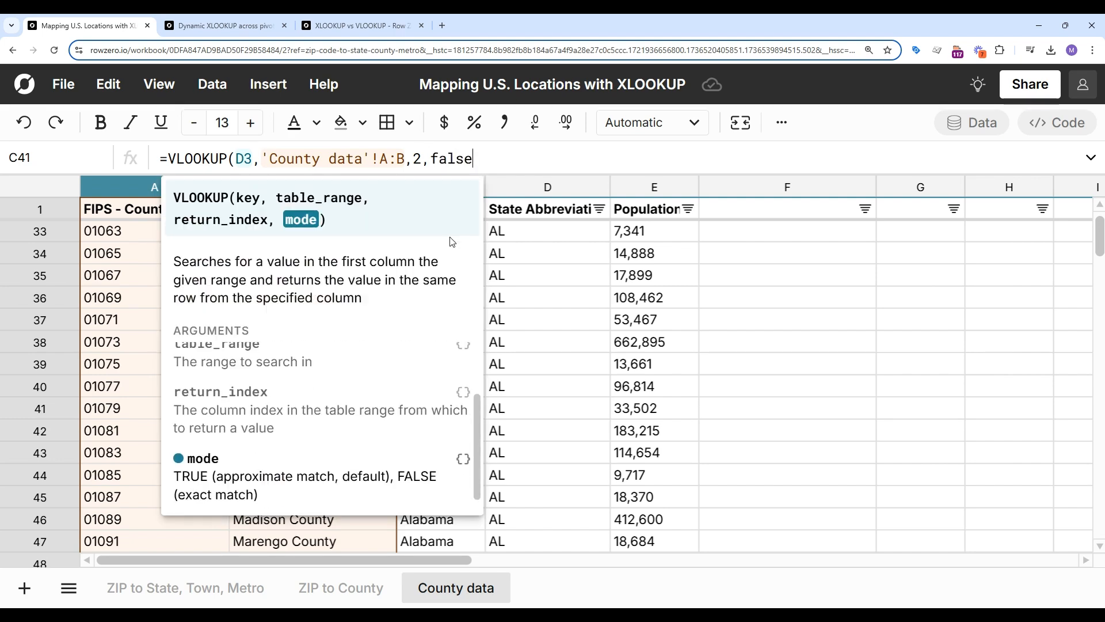
pyautogui.write(')')
pyautogui.press('Return')
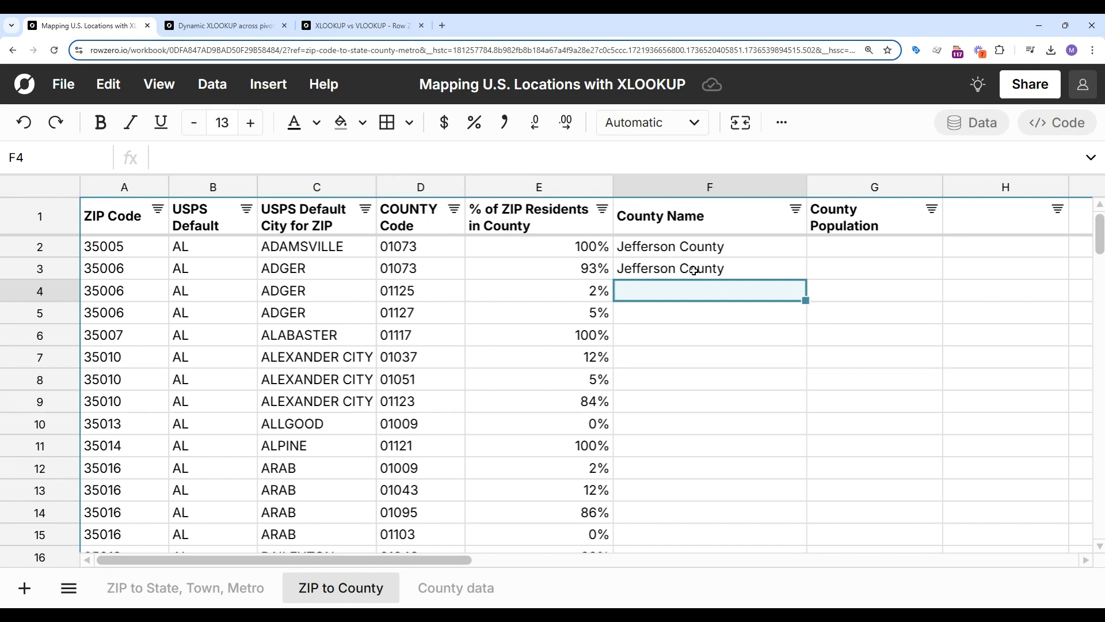
# - On the County data sheet, insert one blank column between the FIPS - County and County columns
pyautogui.click(462, 593)
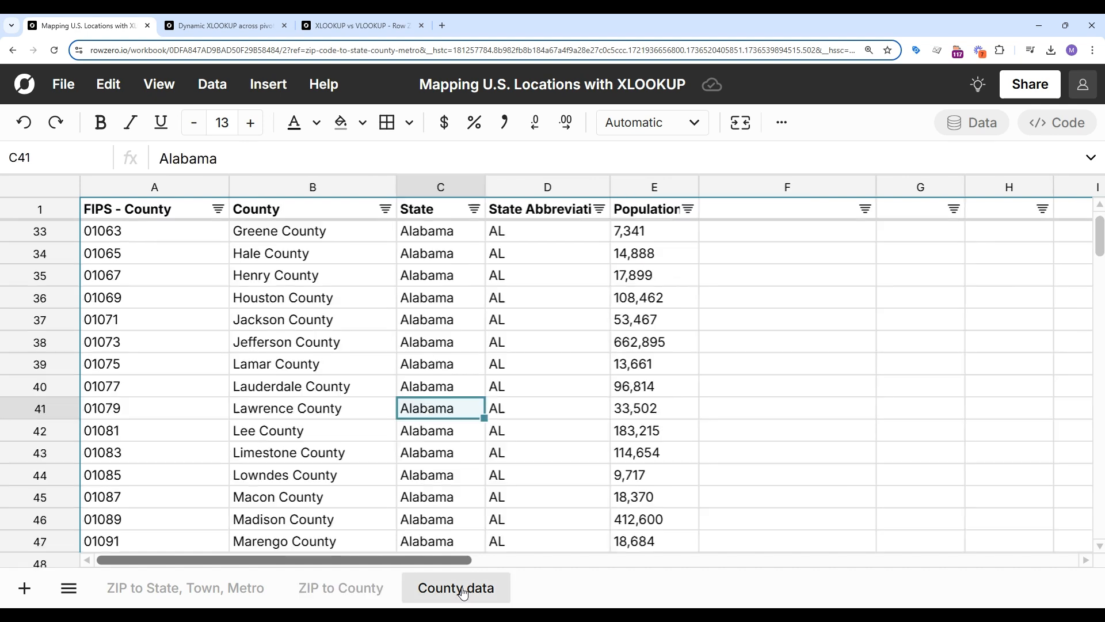
pyautogui.click(295, 189)
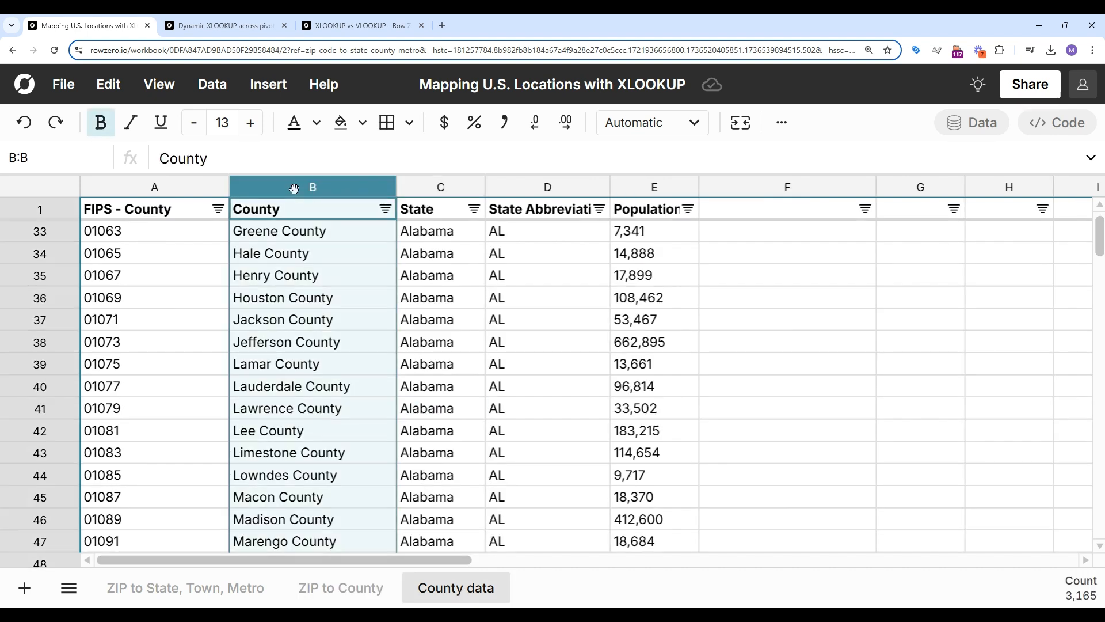
pyautogui.rightClick(294, 189)
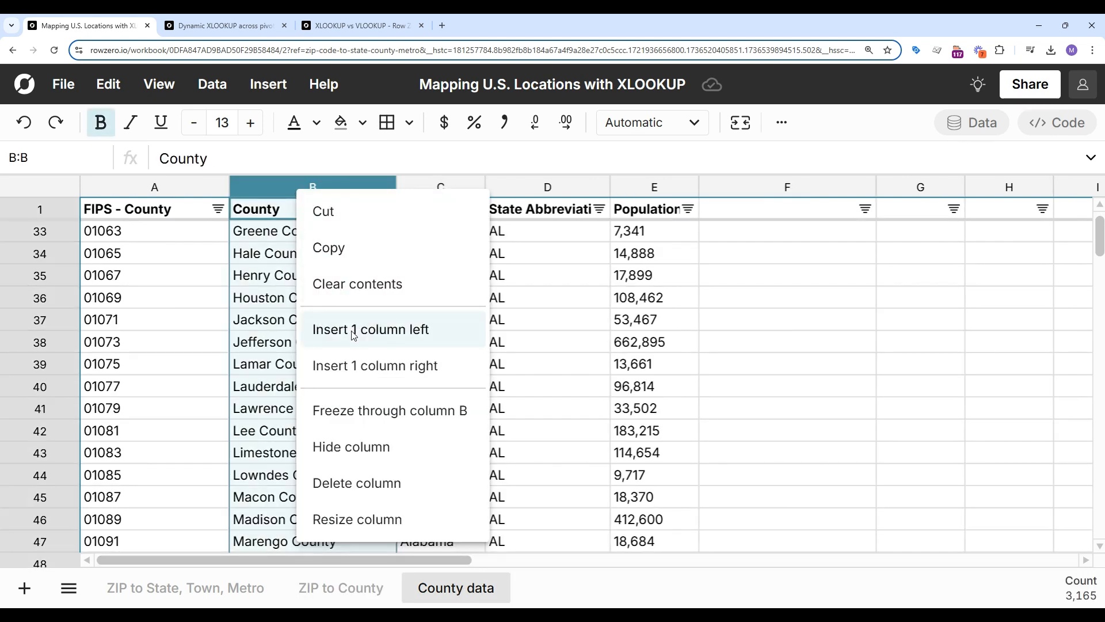
pyautogui.press('Escape')
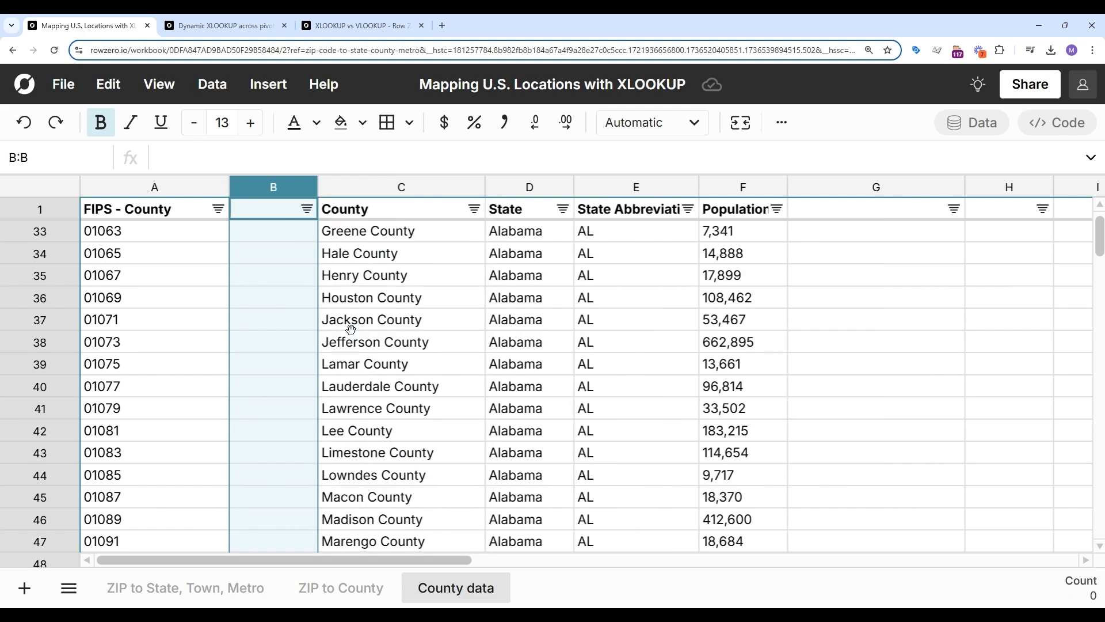
# - On the ZIP to County sheet, compare how the F2 XLOOKUP and F3 VLOOKUP formulas respond to the column inserted on County data
pyautogui.click(356, 596)
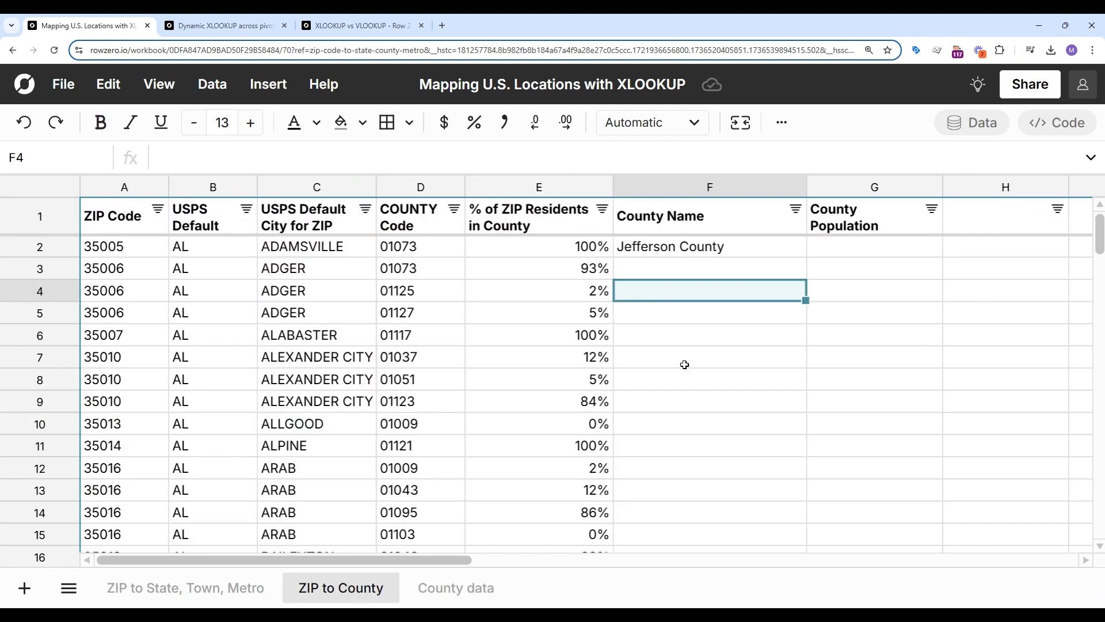
pyautogui.click(656, 268)
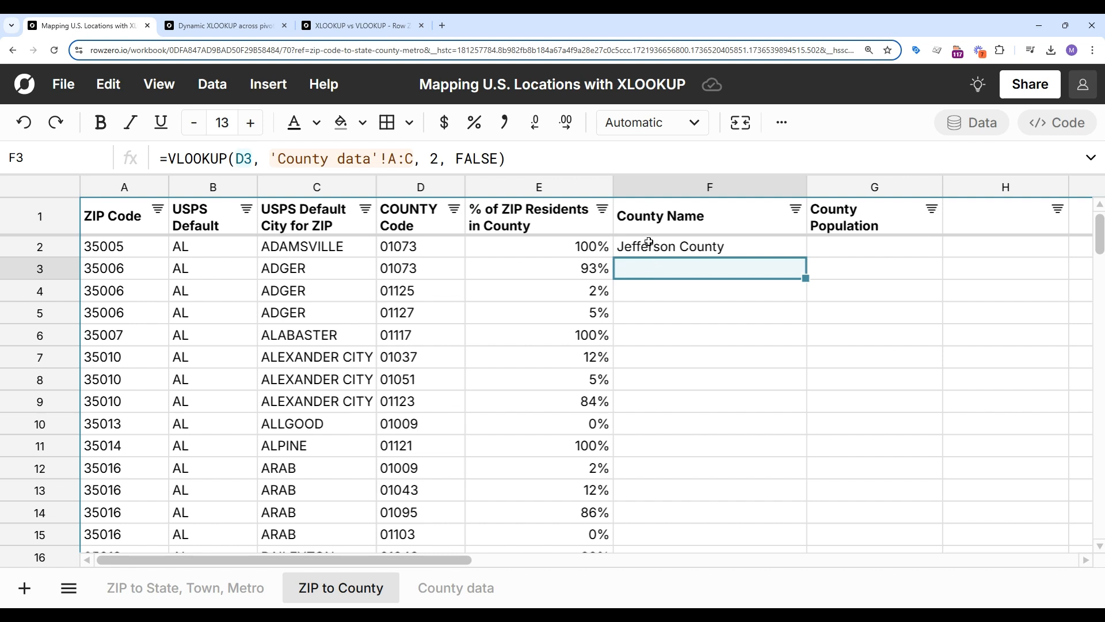
pyautogui.click(651, 247)
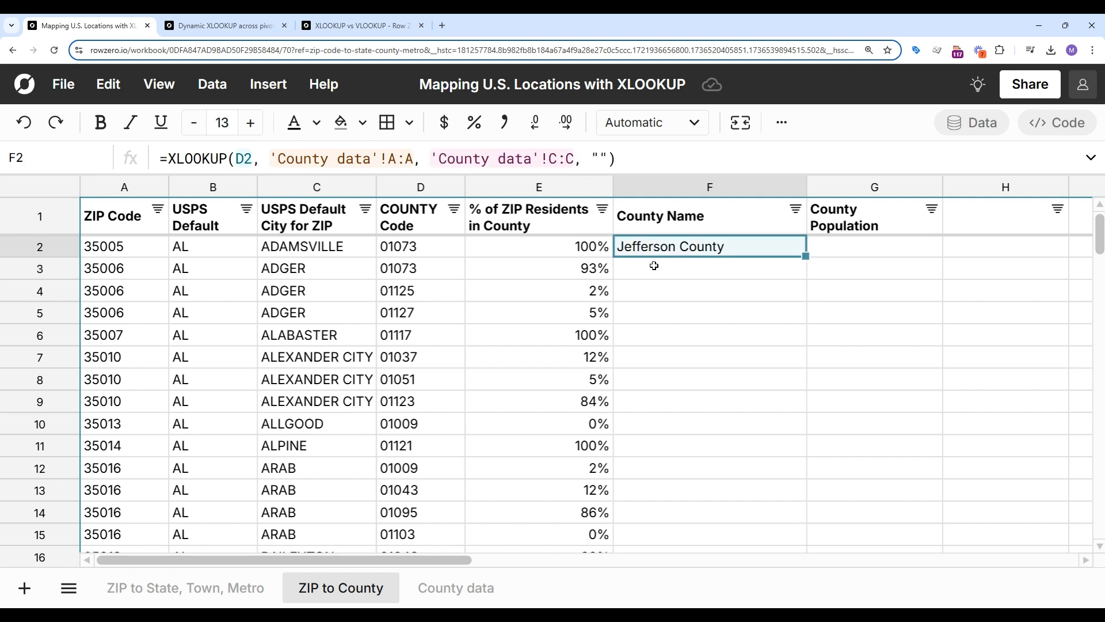
pyautogui.click(655, 268)
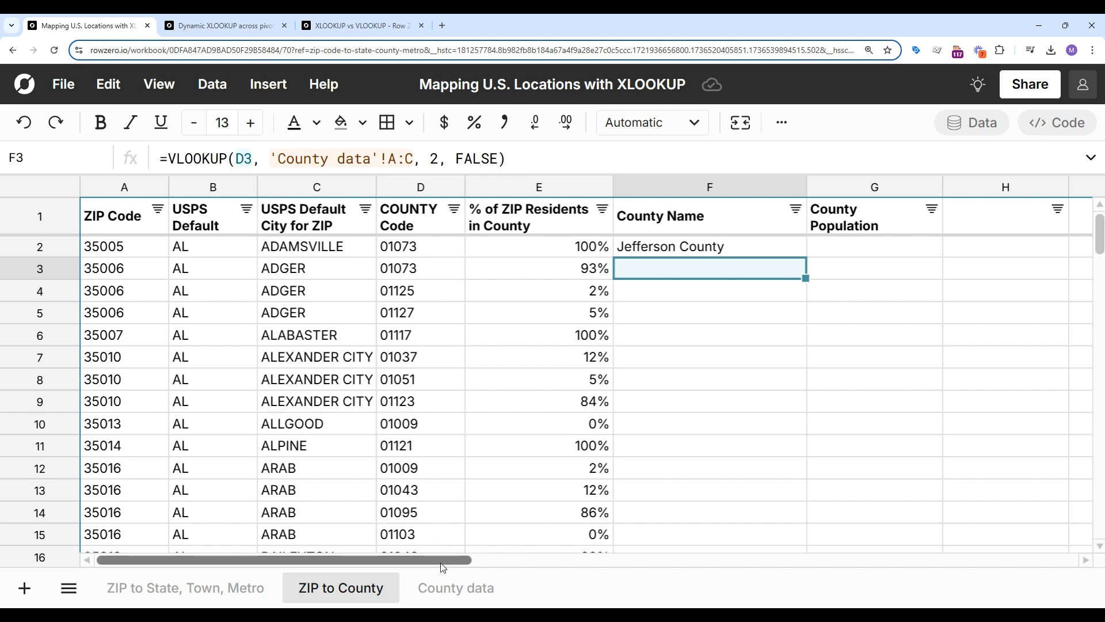
pyautogui.click(446, 587)
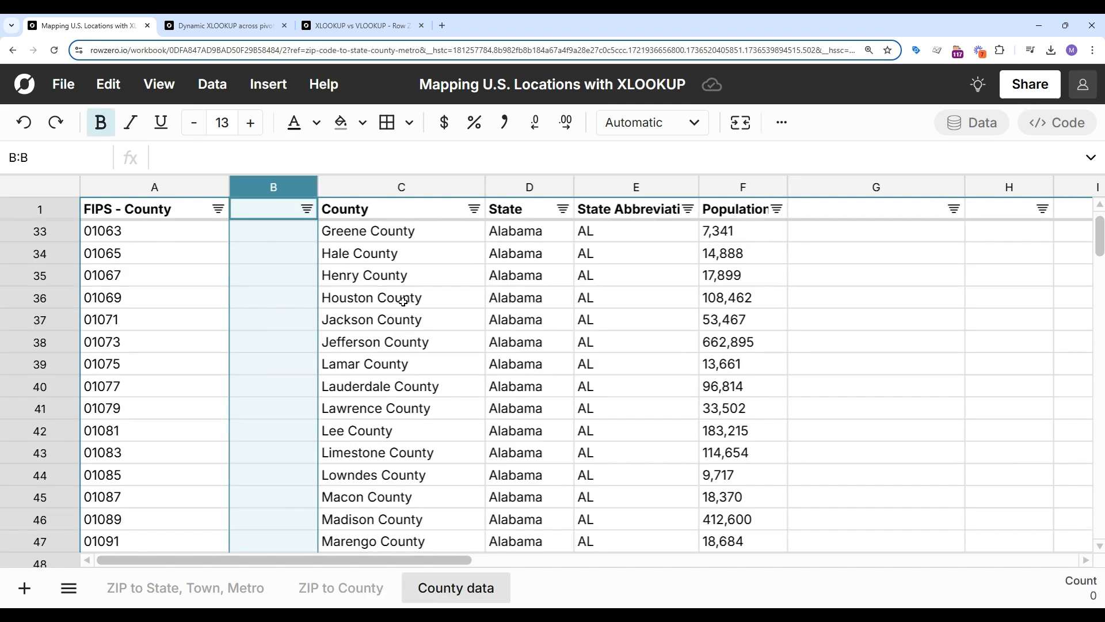
pyautogui.click(374, 588)
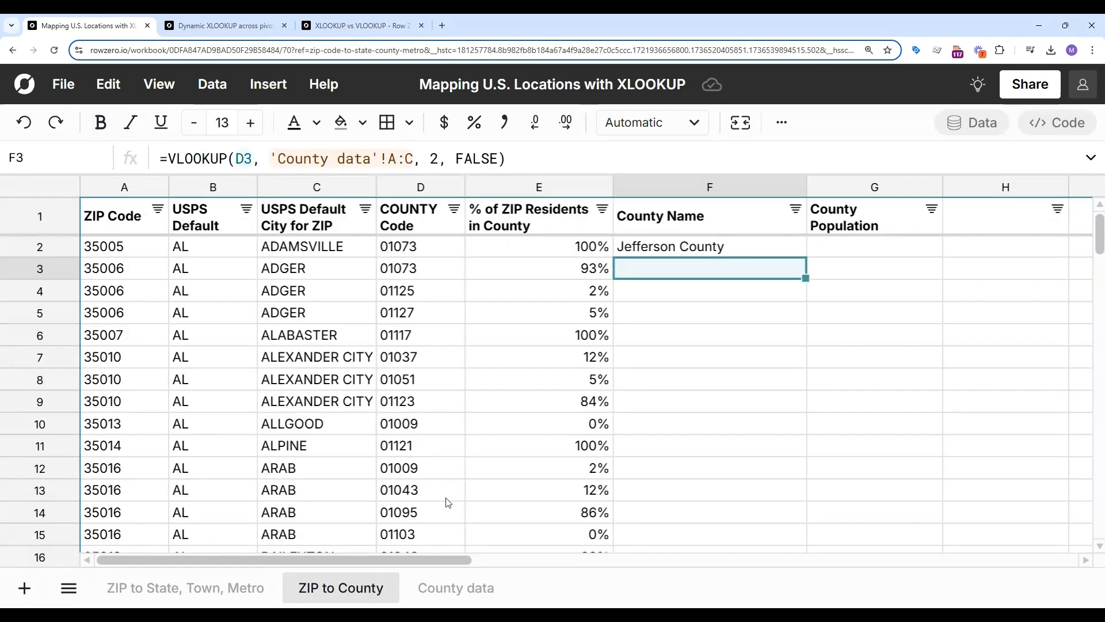
pyautogui.click(653, 247)
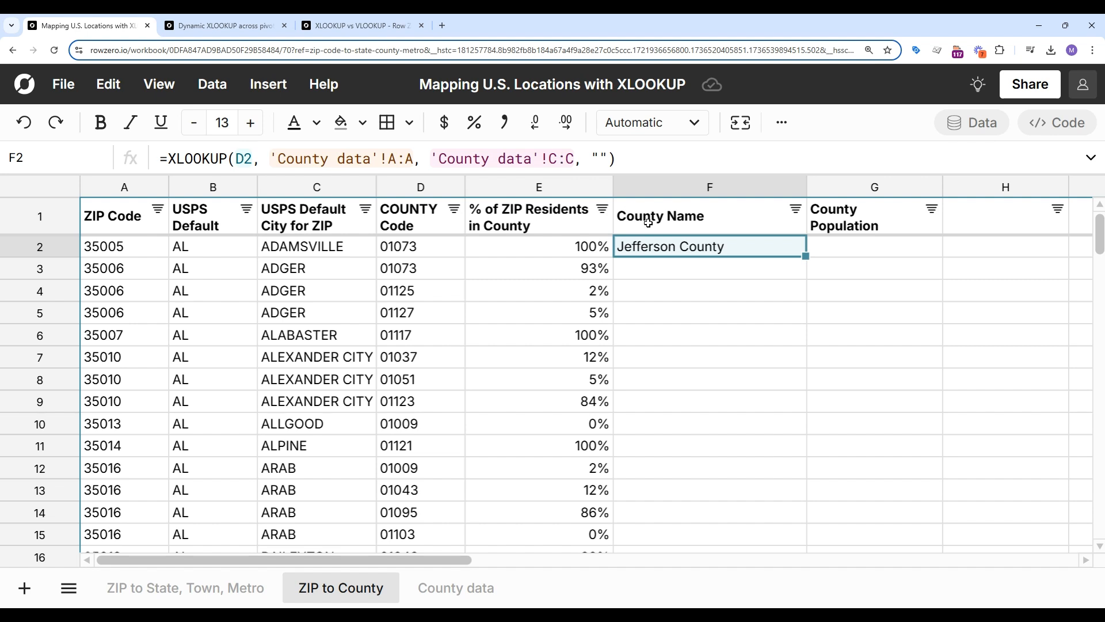
pyautogui.click(697, 271)
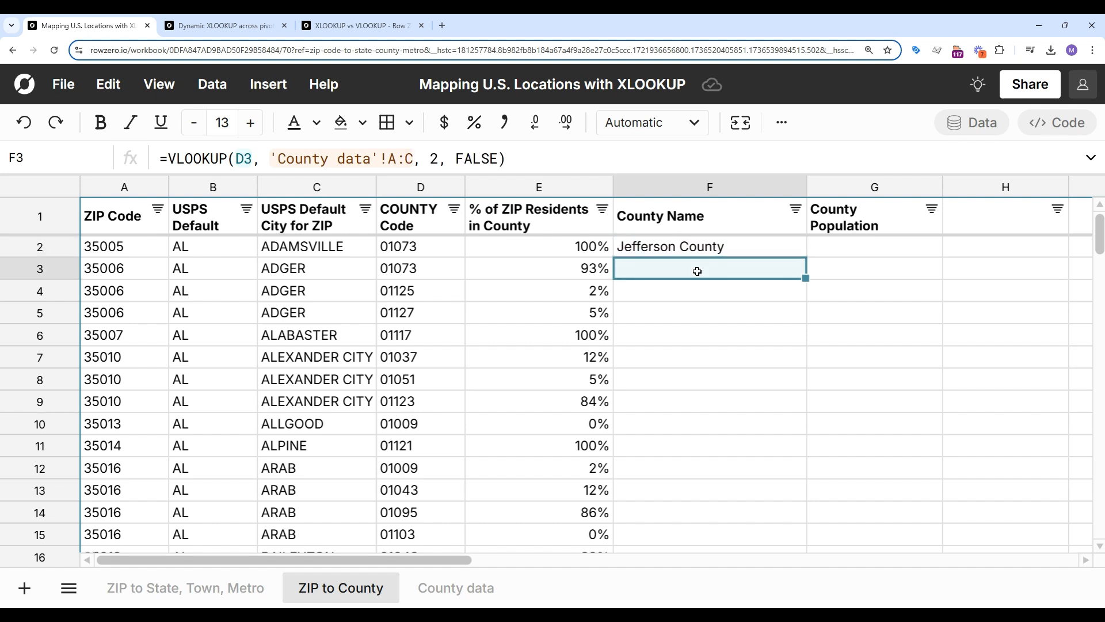
# - Switch to the Dynamic XLOOKUP across pivot tables workbook and view the connected Snowflake table's configuration and the pivot table below it
pyautogui.click(248, 26)
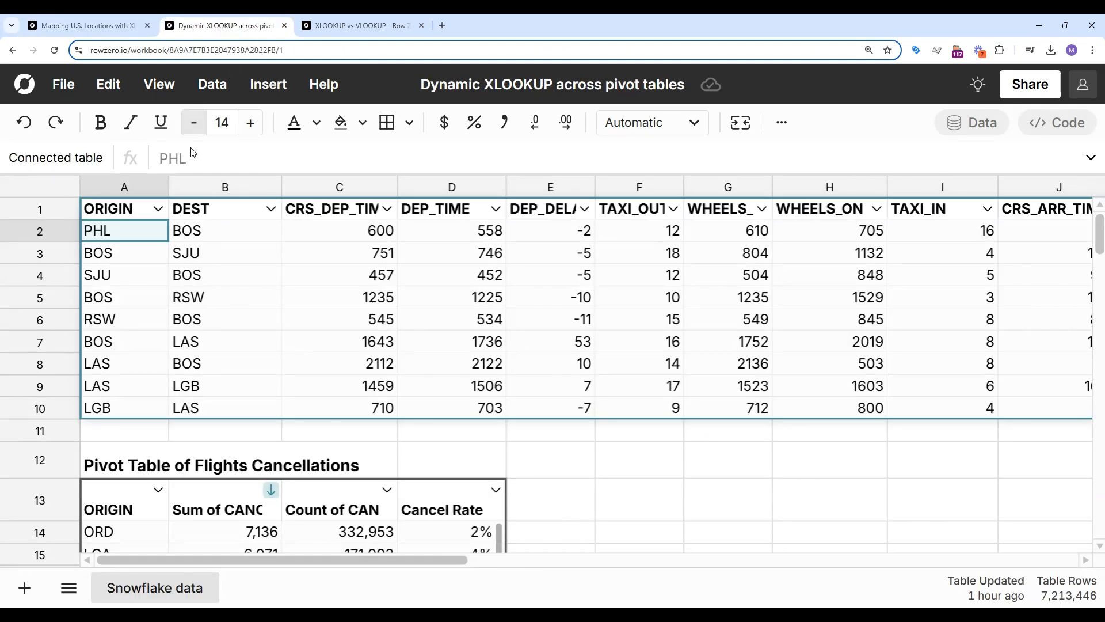
pyautogui.click(213, 237)
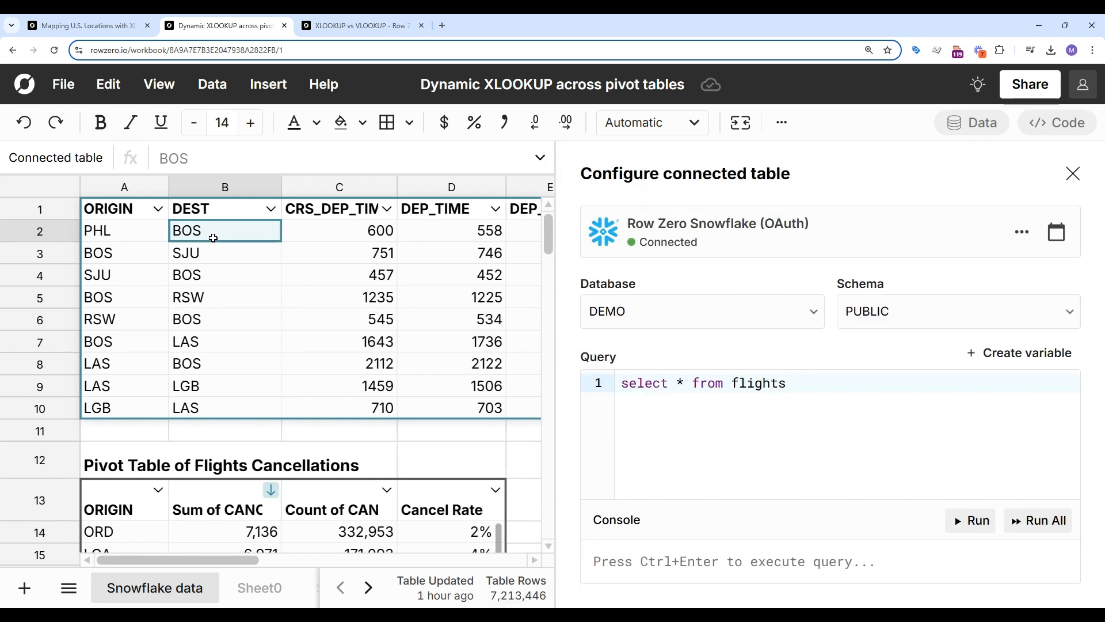
pyautogui.click(1071, 174)
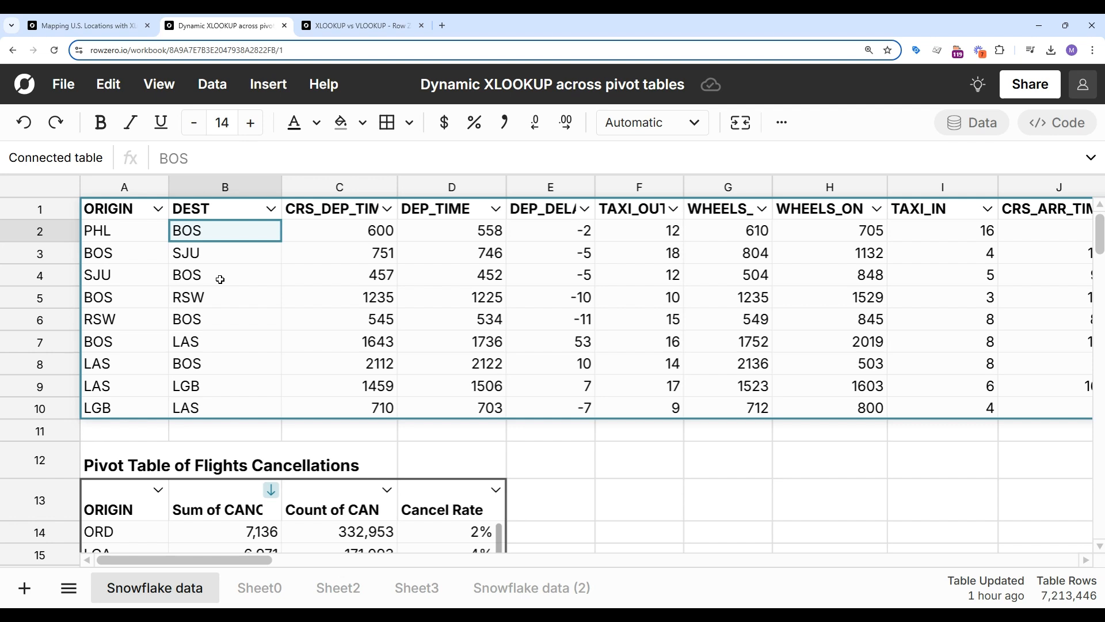
pyautogui.click(213, 432)
pyautogui.scroll(-3, 212, 434)
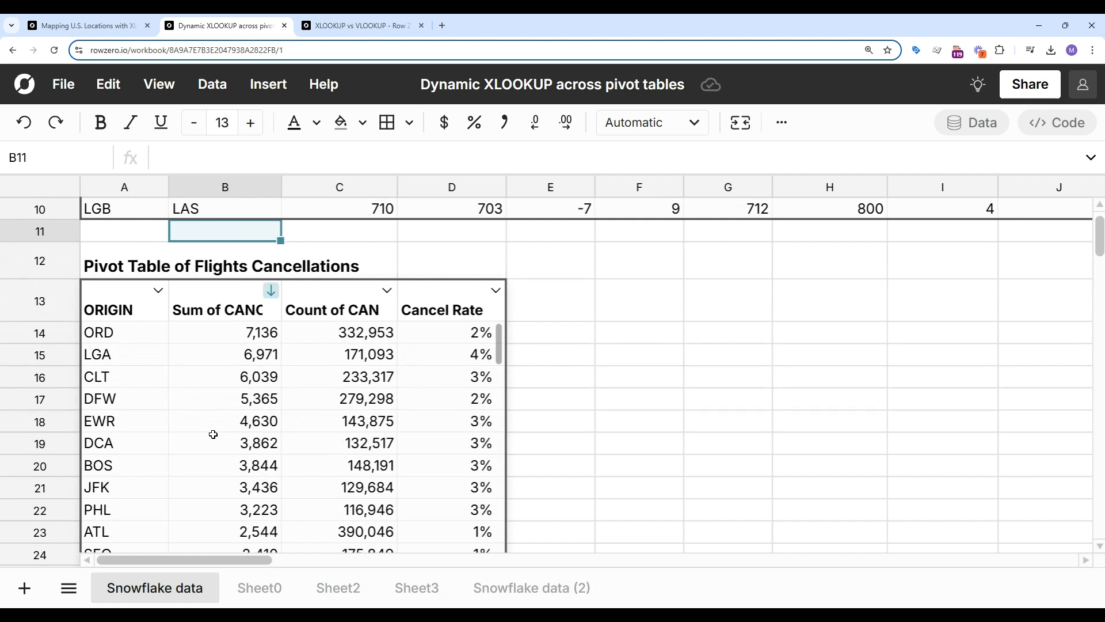
# - Copy the flight cancellations pivot table and paste the copy at H13
pyautogui.click(142, 373)
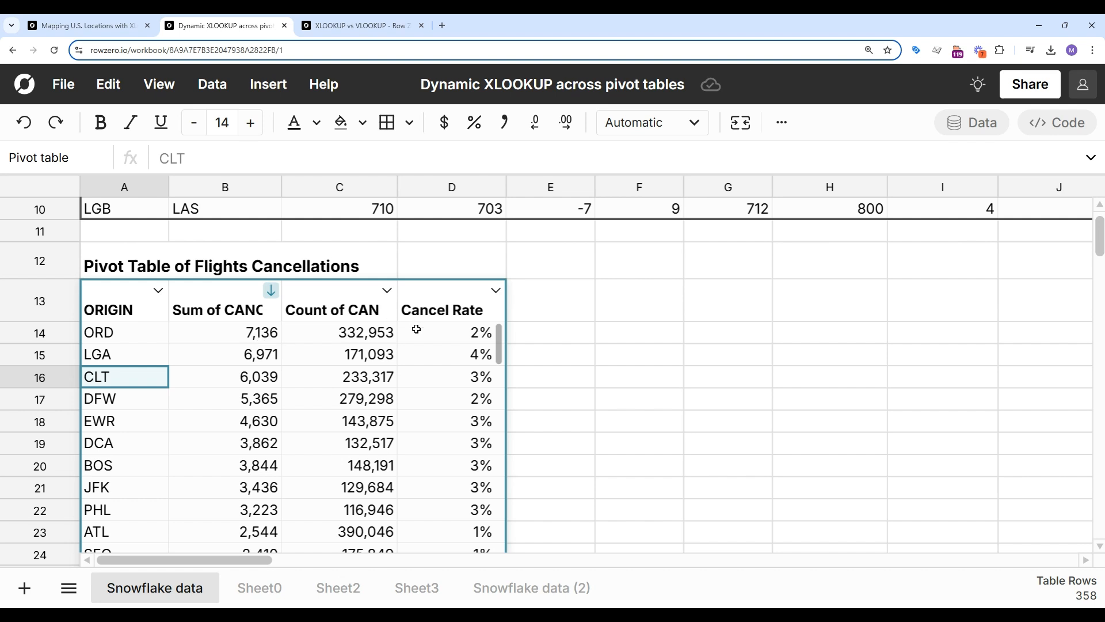
pyautogui.scroll(-1, 266, 382)
pyautogui.scroll(1, 266, 382)
pyautogui.rightClick(237, 359)
pyautogui.click(296, 313)
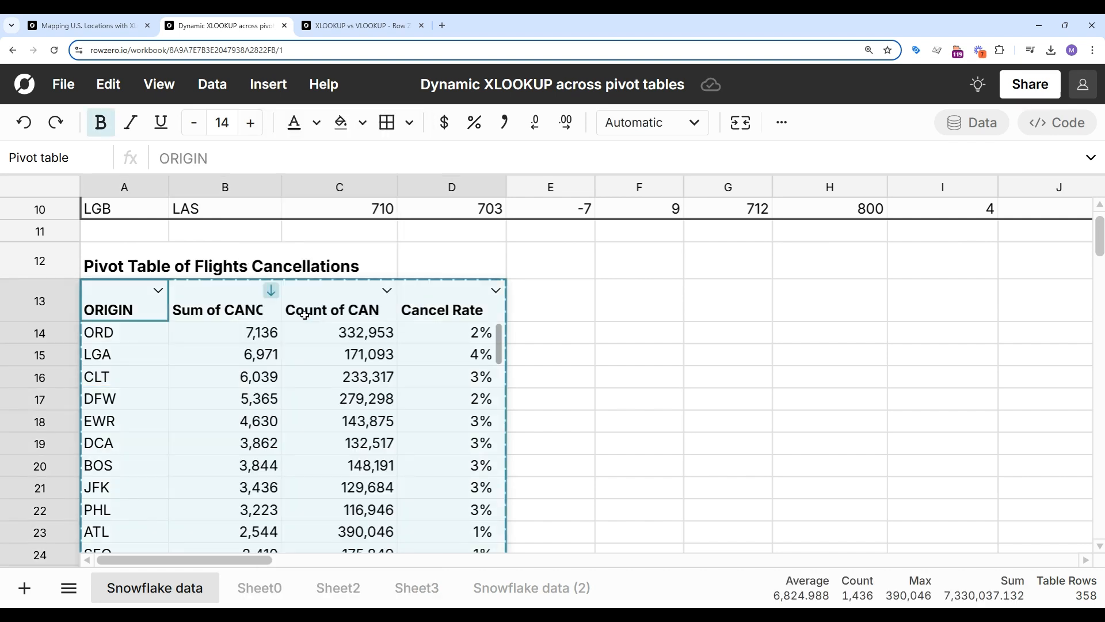
pyautogui.click(847, 314)
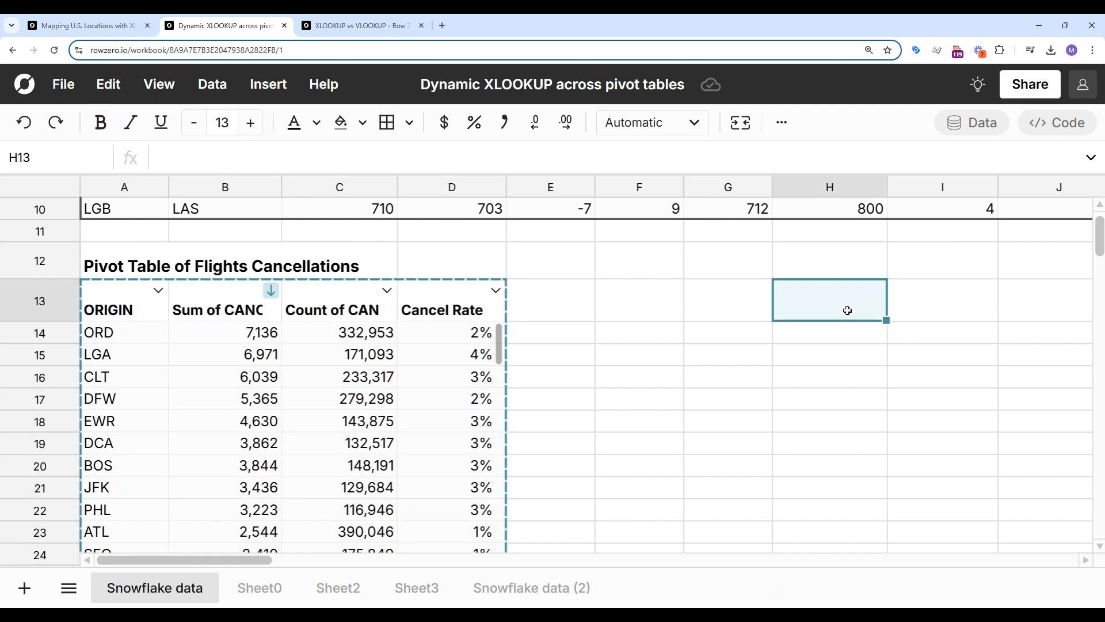
pyautogui.hotkey('ctrl', 'v')
# - Add DEP_TIME as a filter field in the configuration of the copied pivot table at H13
pyautogui.hscroll(3, 931, 375)
pyautogui.scroll(-3, 931, 375)
pyautogui.scroll(3, 825, 370)
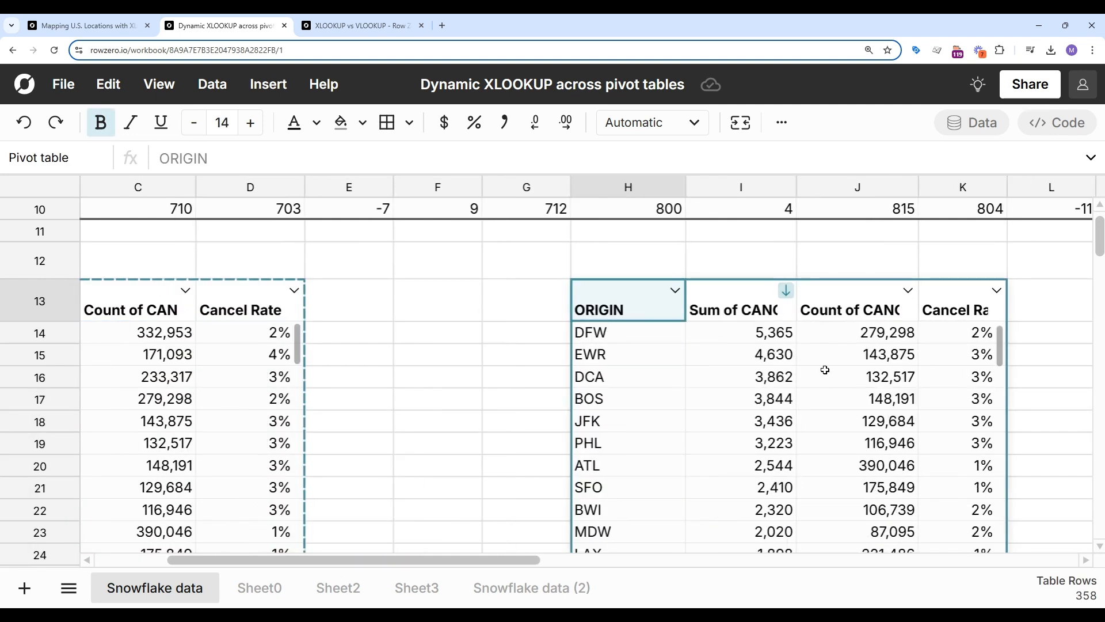
pyautogui.click(825, 370)
pyautogui.scroll(-1, 871, 431)
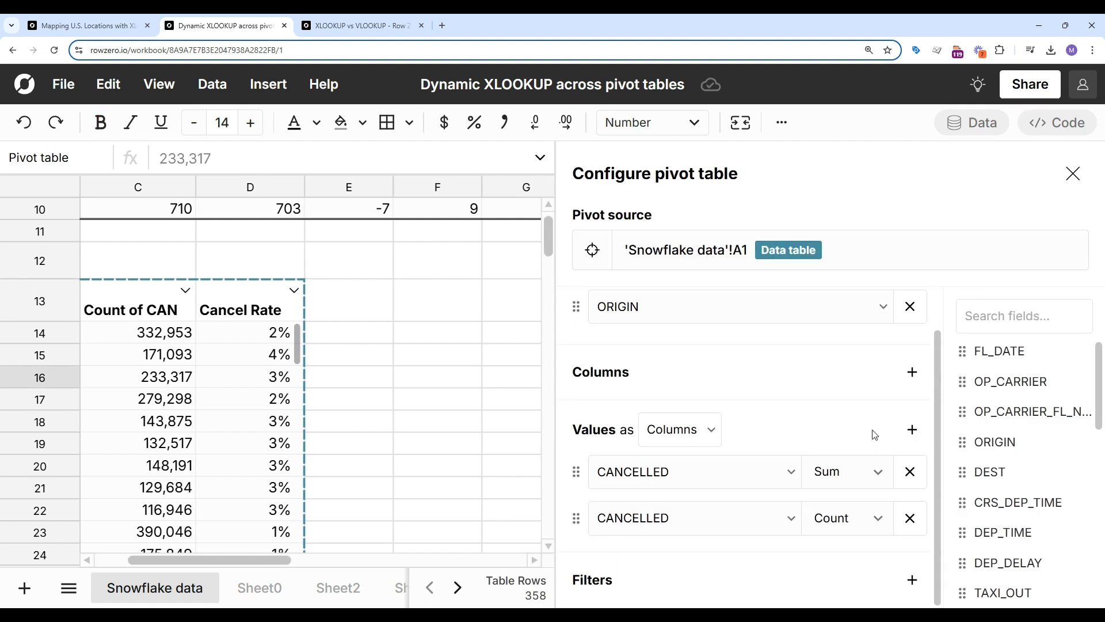
pyautogui.moveTo(1013, 532); pyautogui.dragTo(829, 602)
# - Set the copied pivot table's DEP_TIME filter to ≤ 800 and close its configuration
pyautogui.scroll(-1, 811, 485)
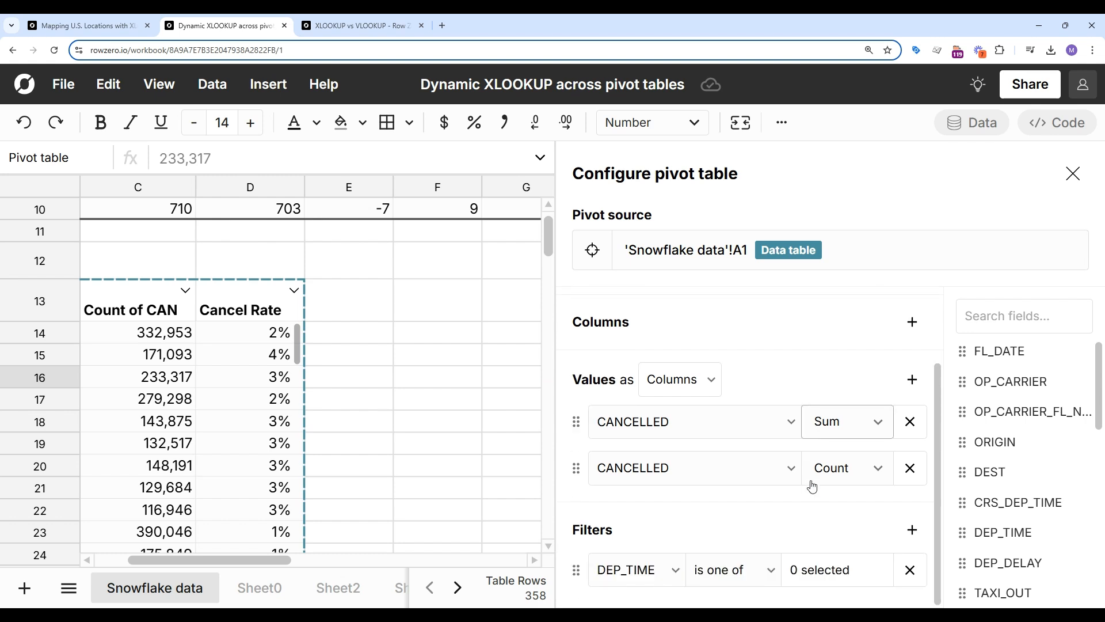
pyautogui.click(772, 579)
pyautogui.click(717, 533)
pyautogui.click(829, 567)
pyautogui.write('800')
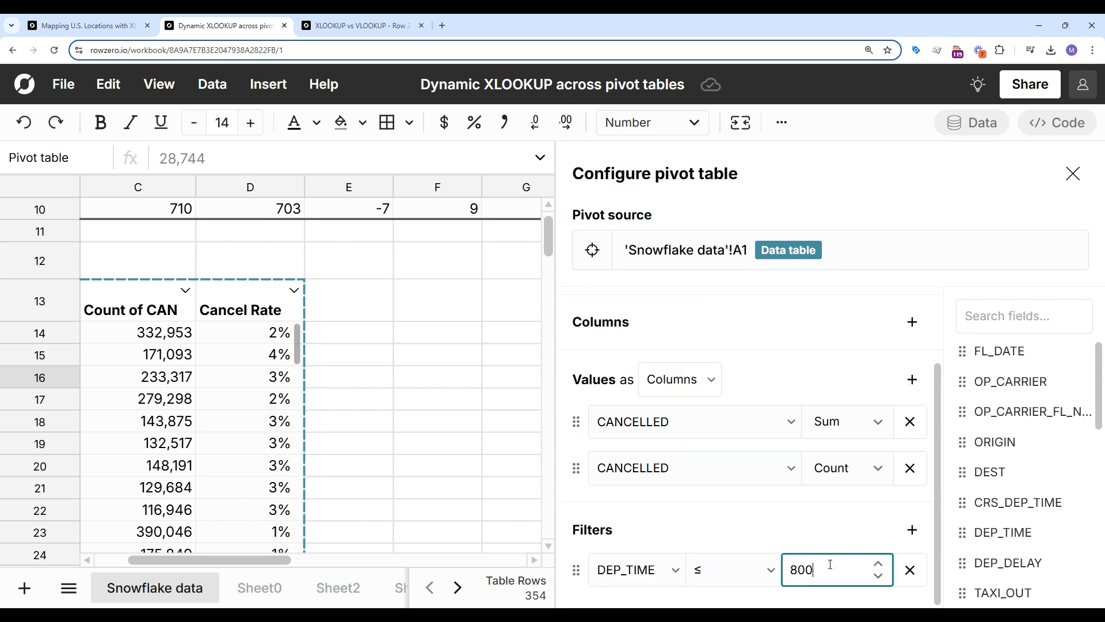
pyautogui.click(1073, 173)
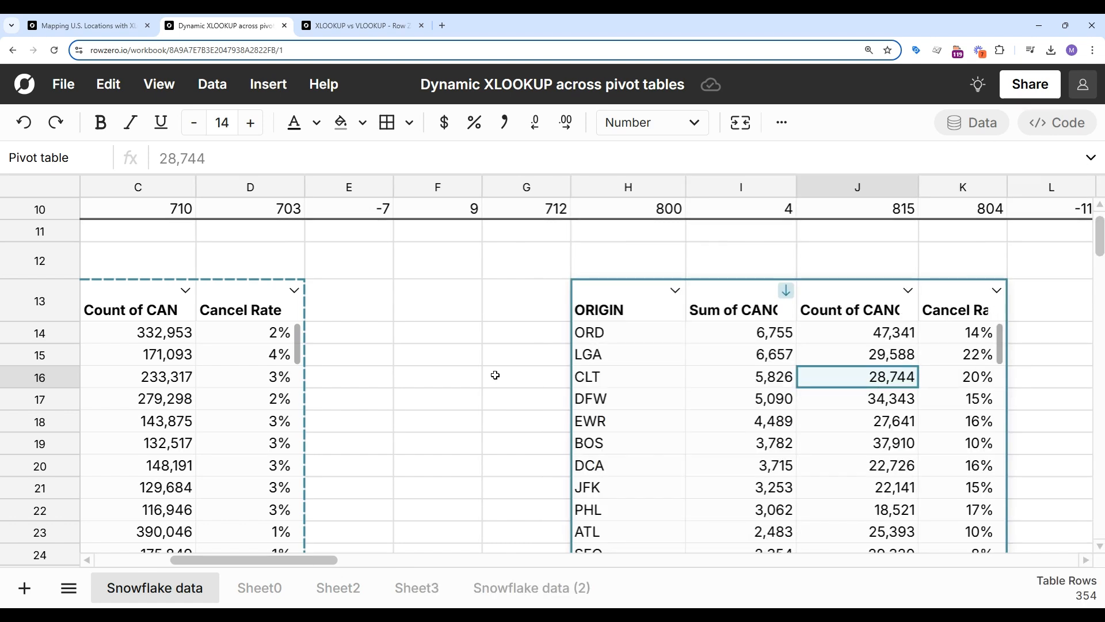
# - In E14 beside the original pivot table, enter =XLOOKUP({ORIGIN},H13["ORIGIN"],H13["Sum of CANCELLED"],"")
pyautogui.hscroll(-5, 357, 369)
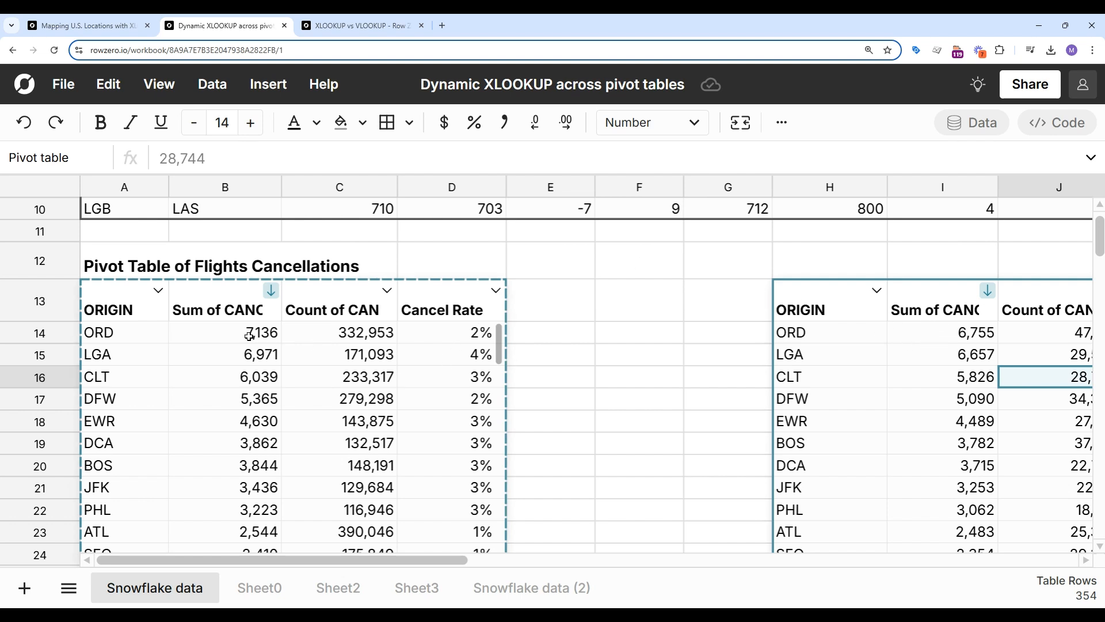
pyautogui.click(525, 331)
pyautogui.write('=xl')
pyautogui.press('Tab')
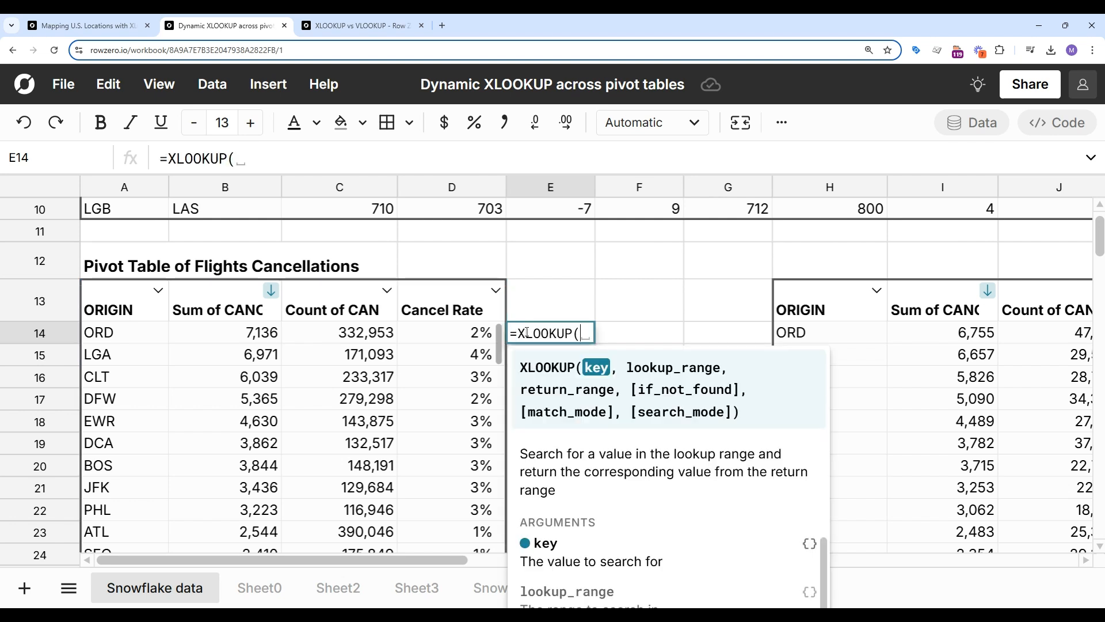
pyautogui.click(139, 330)
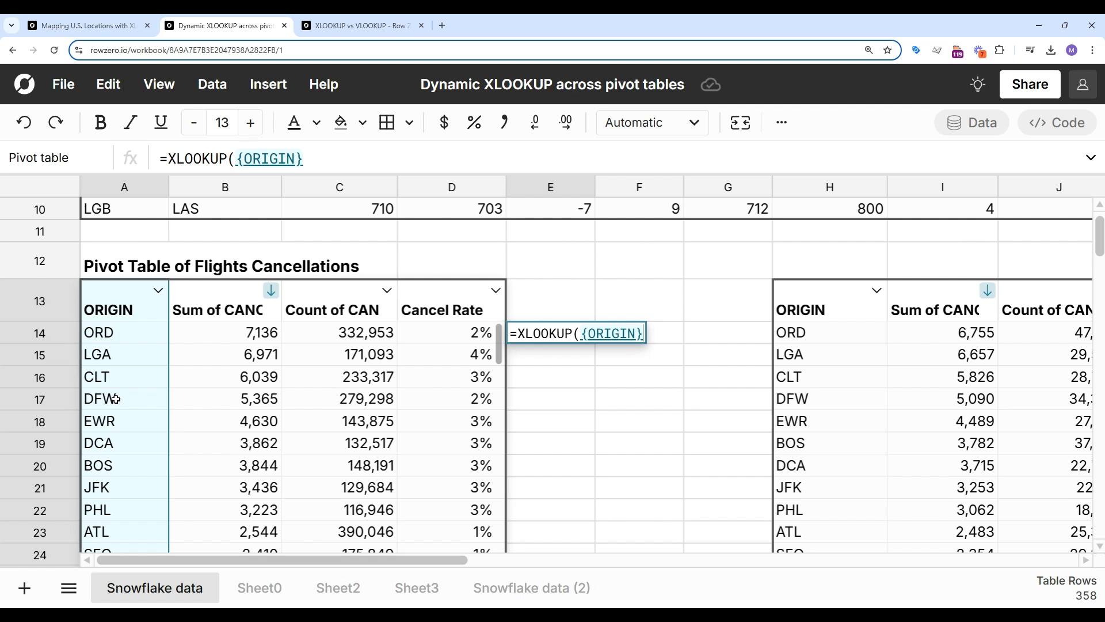
pyautogui.write(',')
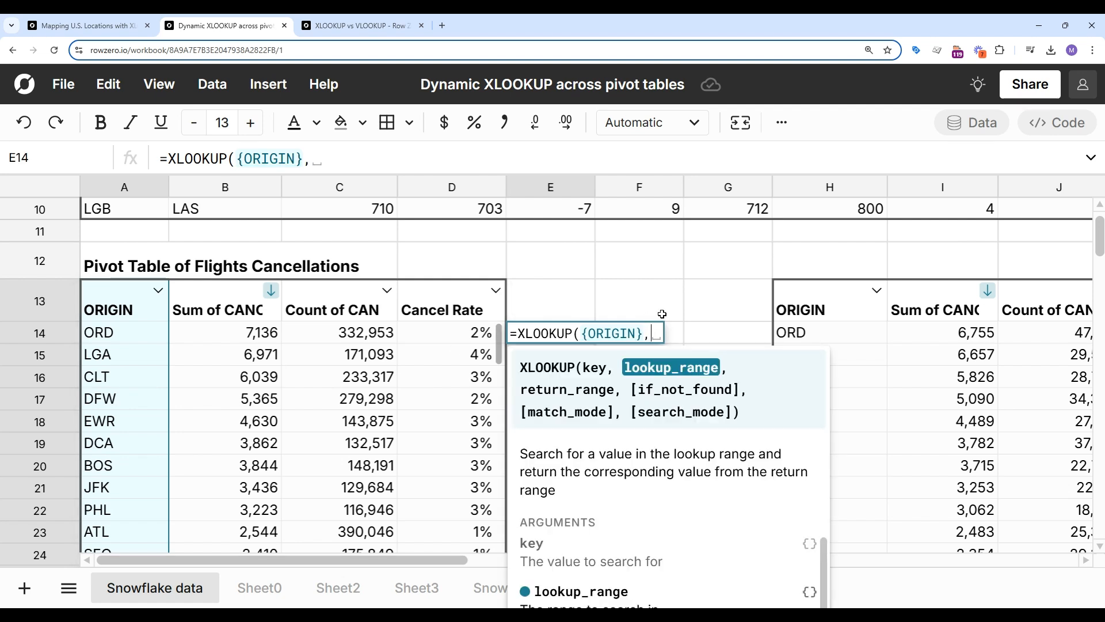
pyautogui.click(848, 333)
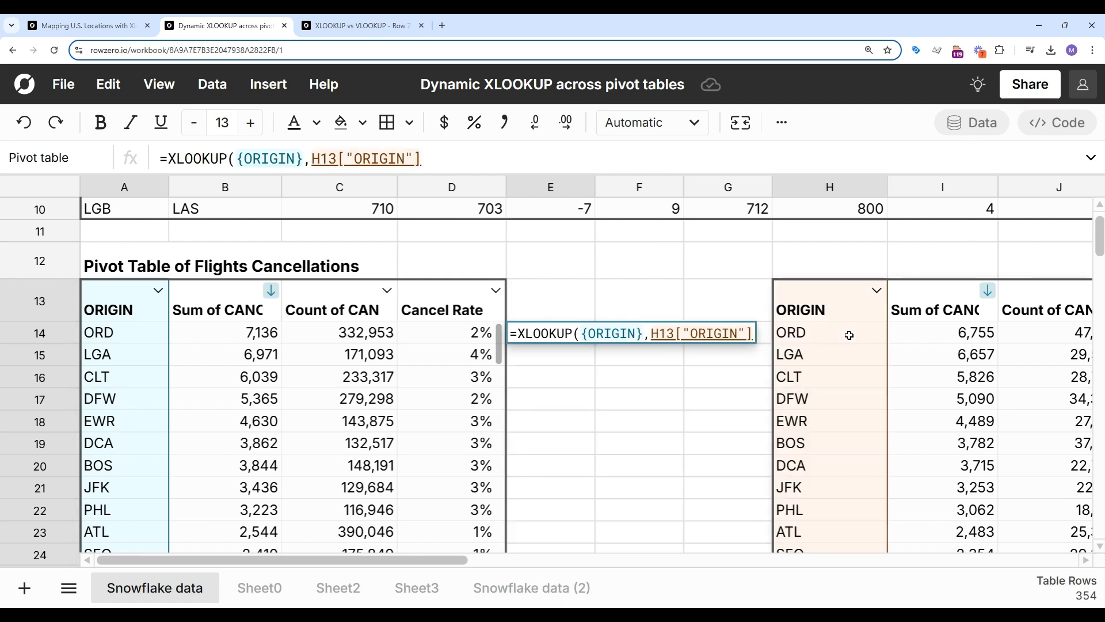
pyautogui.write(',')
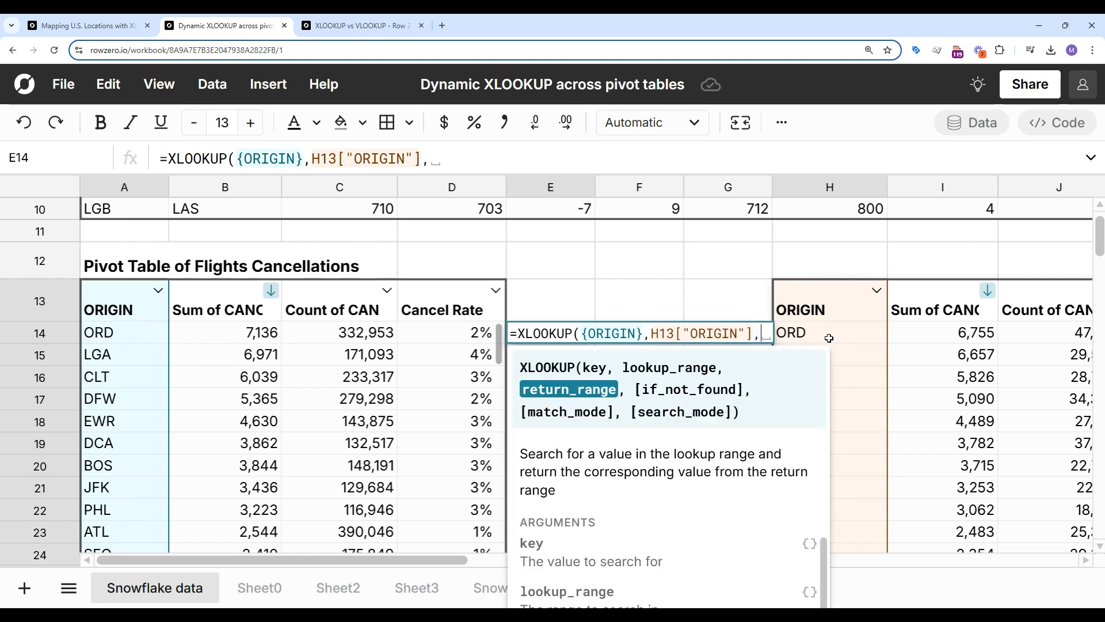
pyautogui.click(948, 348)
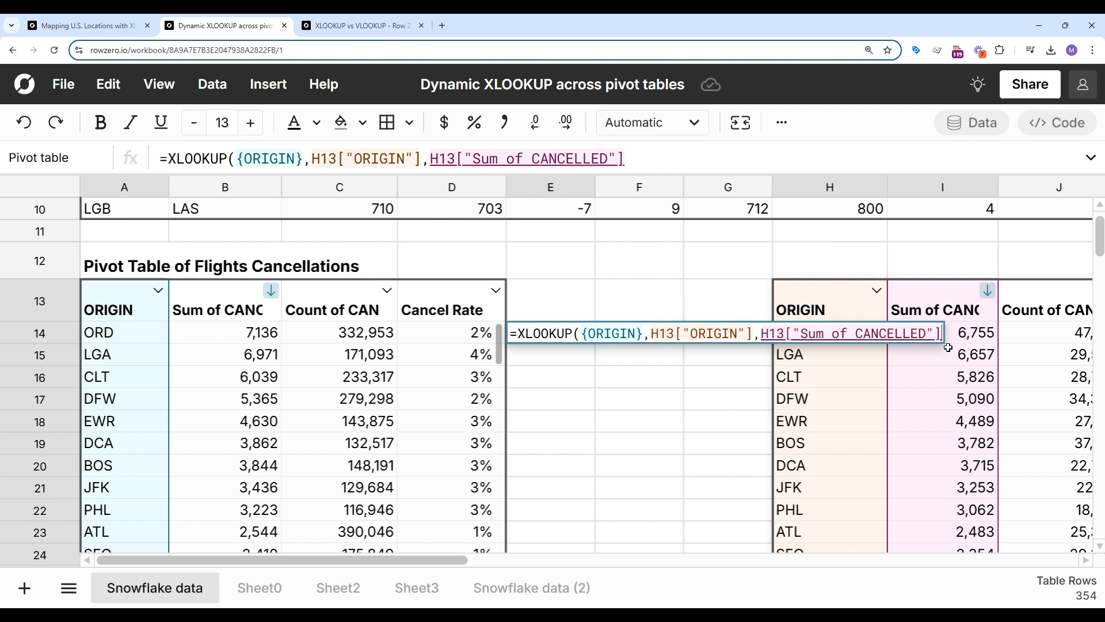
pyautogui.write(',""')
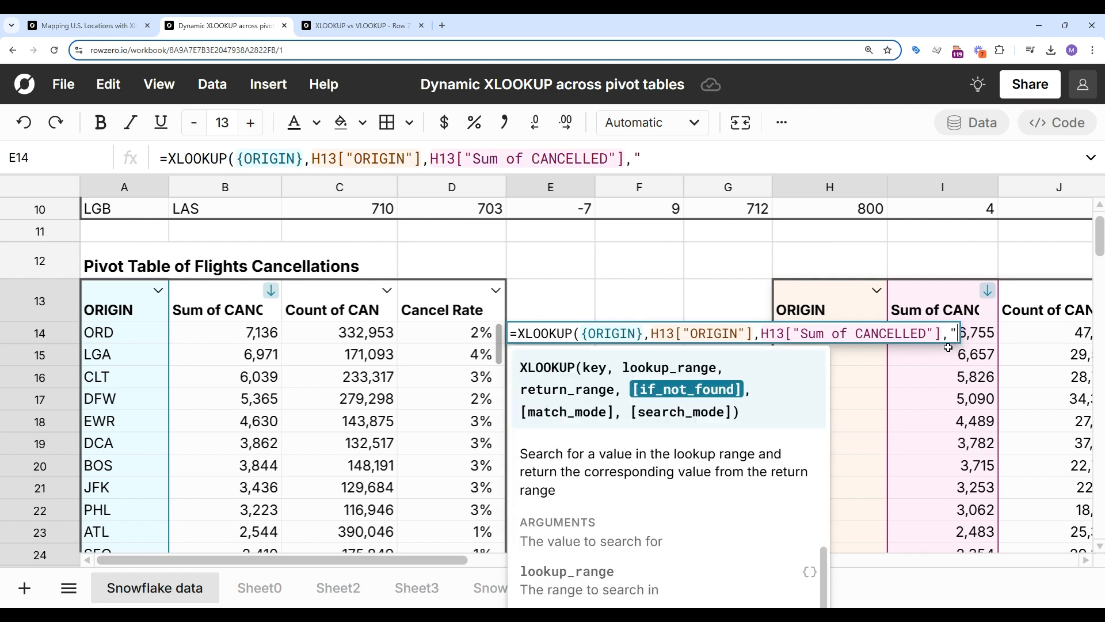
pyautogui.write(')')
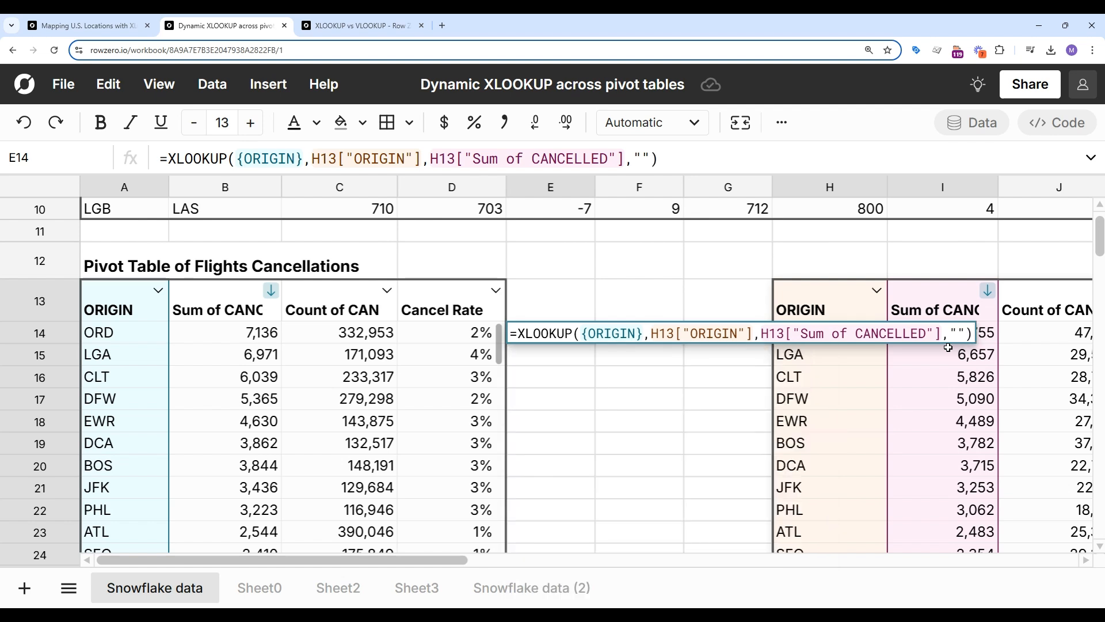
pyautogui.press('Return')
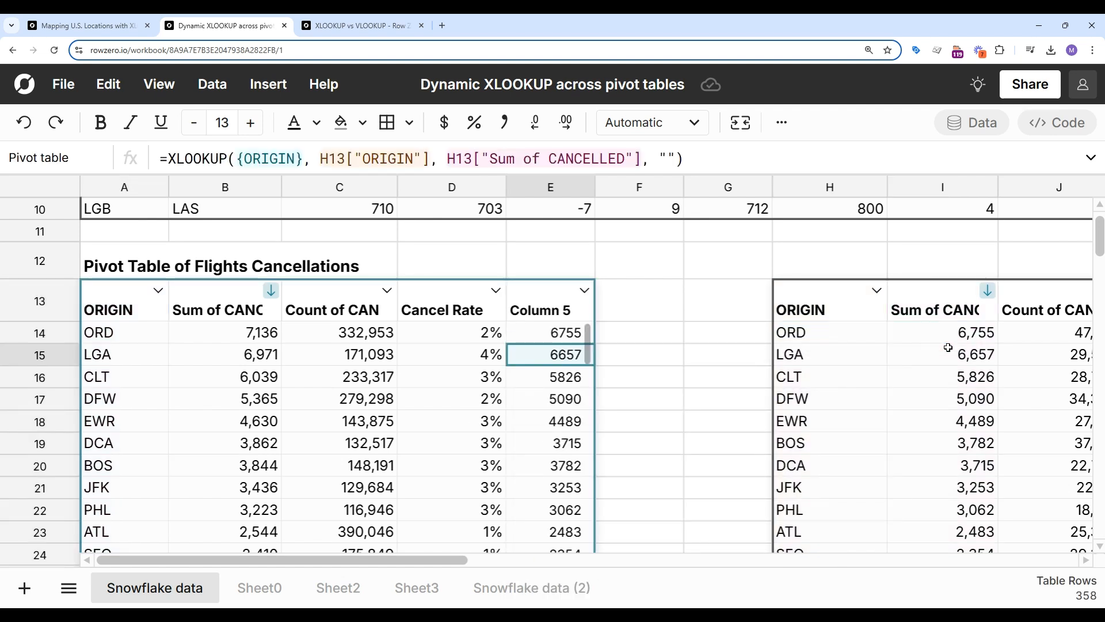
# - Rename the new XLOOKUP column's header in E13 as "cancels before 800"
pyautogui.click(623, 336)
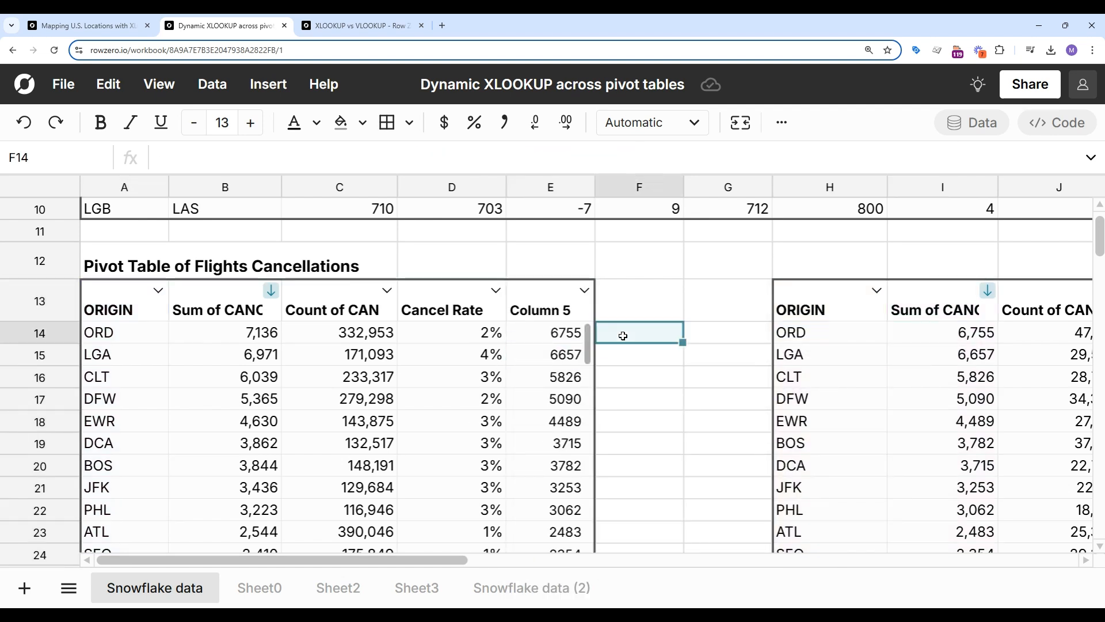
pyautogui.click(522, 310)
pyautogui.write('cancels before 800')
pyautogui.press('Return')
# - Add a calculated column in F14 that divides {cancels before 800} by {Sum of CANCELLED}
pyautogui.click(614, 332)
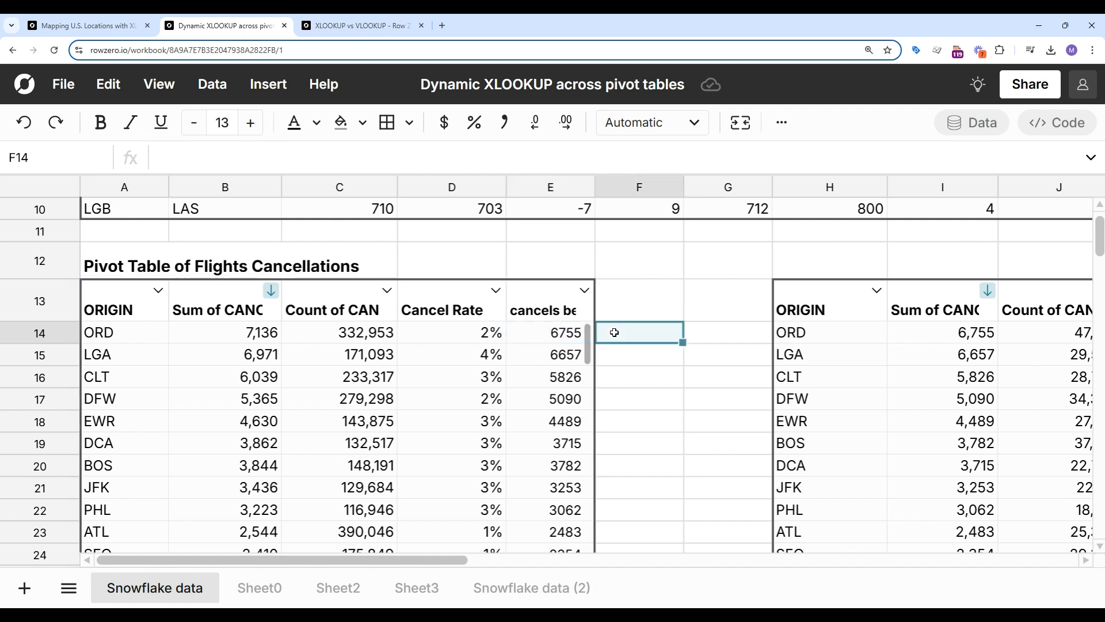
pyautogui.write('/')
pyautogui.press('BackSpace')
pyautogui.write('=')
pyautogui.press('Left')
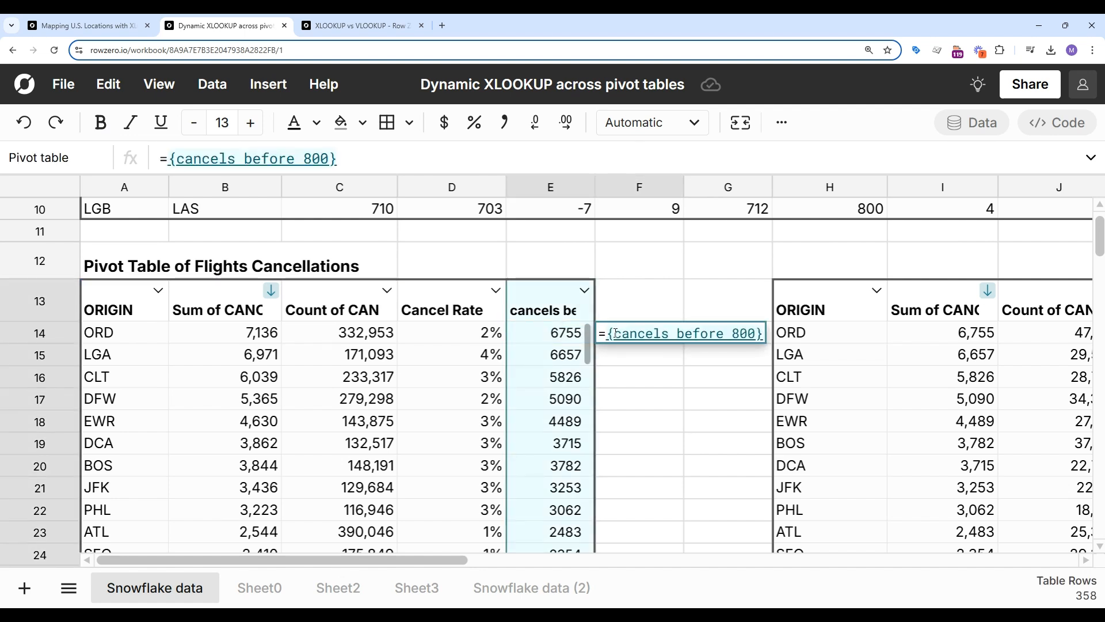
pyautogui.write('/')
pyautogui.press('Left')
pyautogui.press('Left')
pyautogui.press('Left')
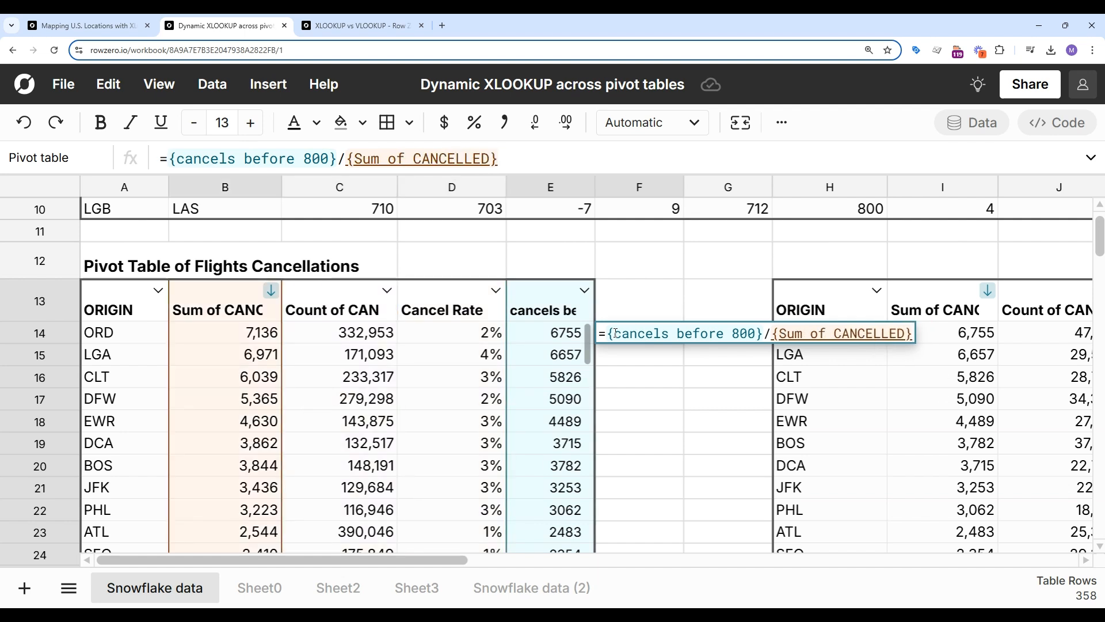
pyautogui.press('Return')
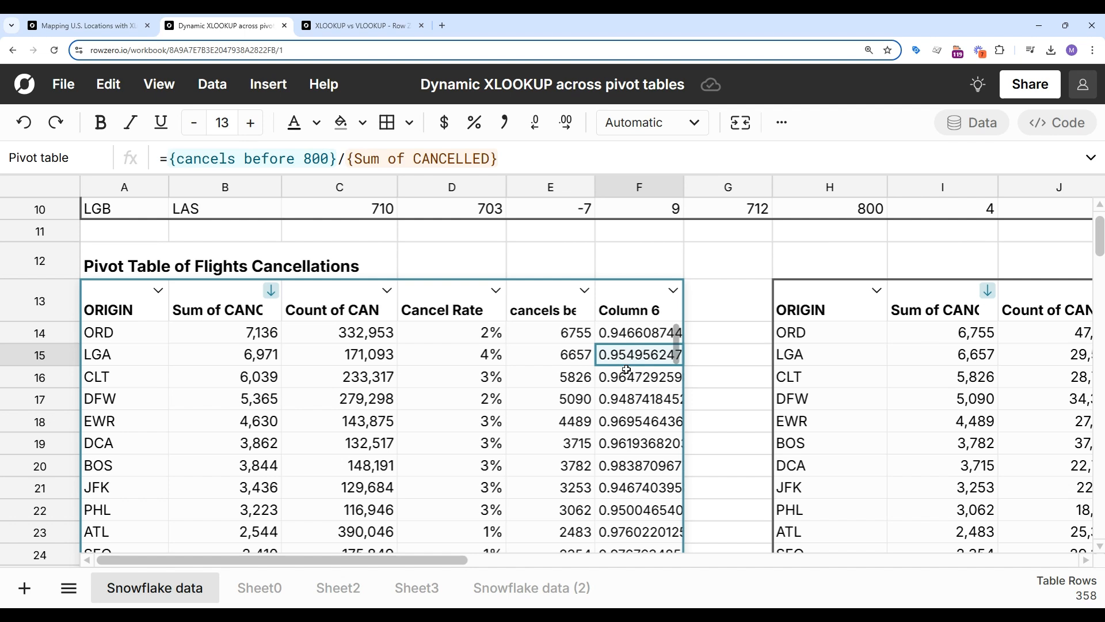
# - Change the H13 pivot table's DEP_TIME filter to ≥ 1800, close its configuration, and return to the original pivot table's lookup columns
pyautogui.click(570, 353)
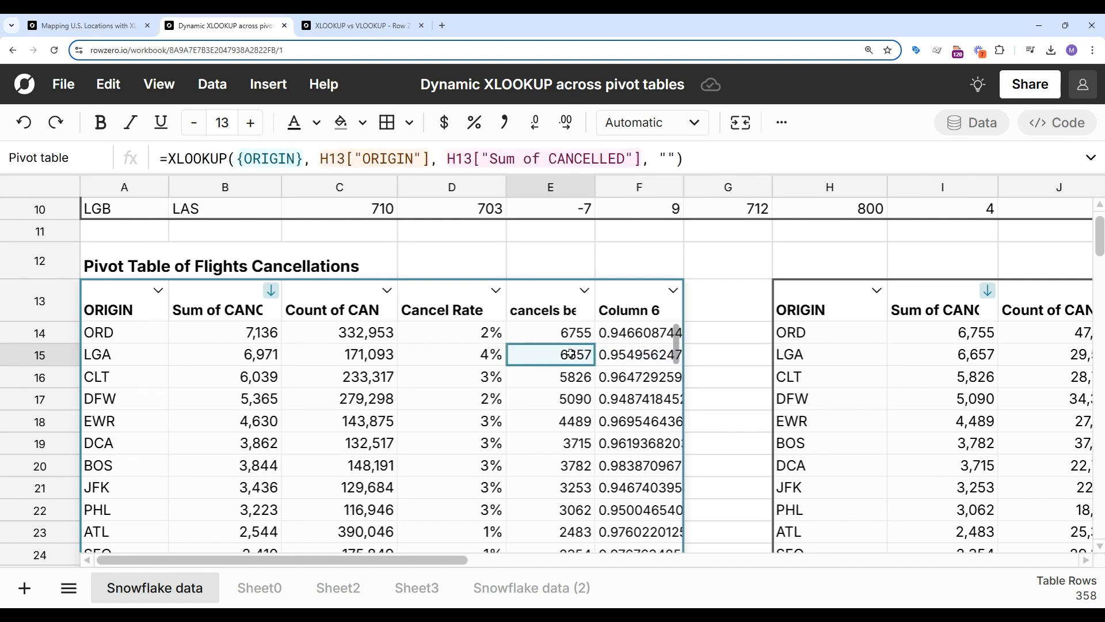
pyautogui.hscroll(5, 840, 373)
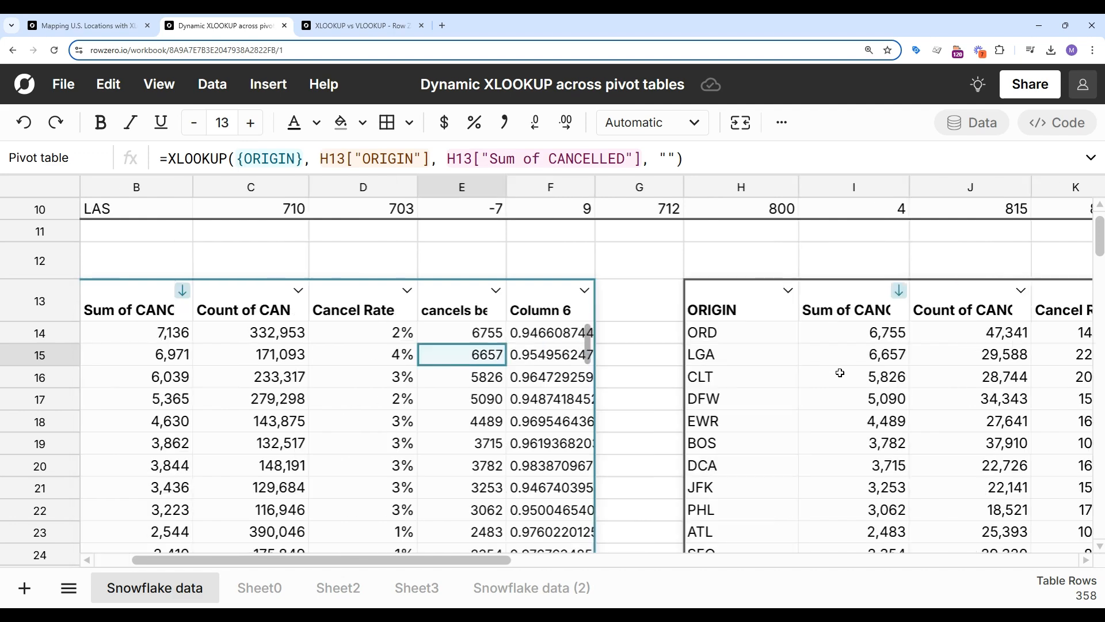
pyautogui.click(787, 375)
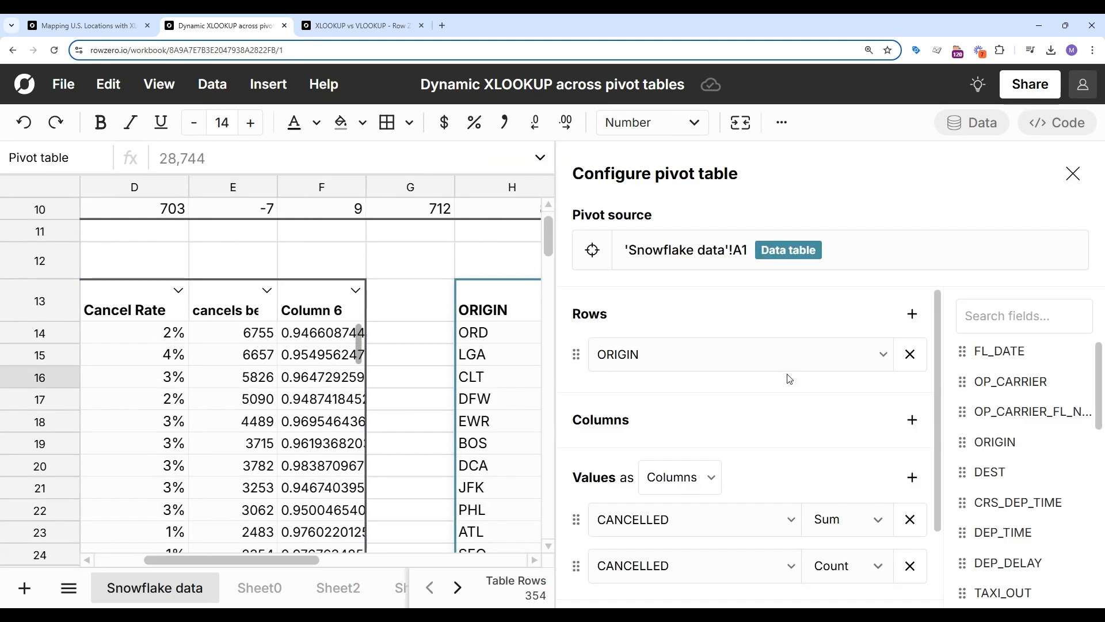
pyautogui.scroll(-2, 805, 453)
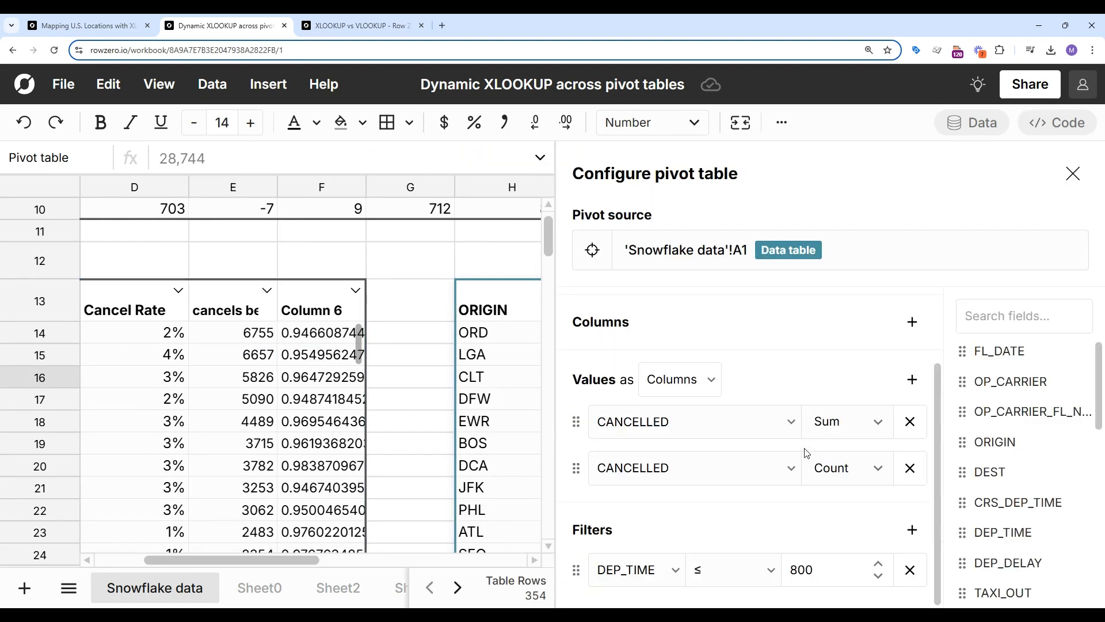
pyautogui.click(751, 582)
pyautogui.click(723, 464)
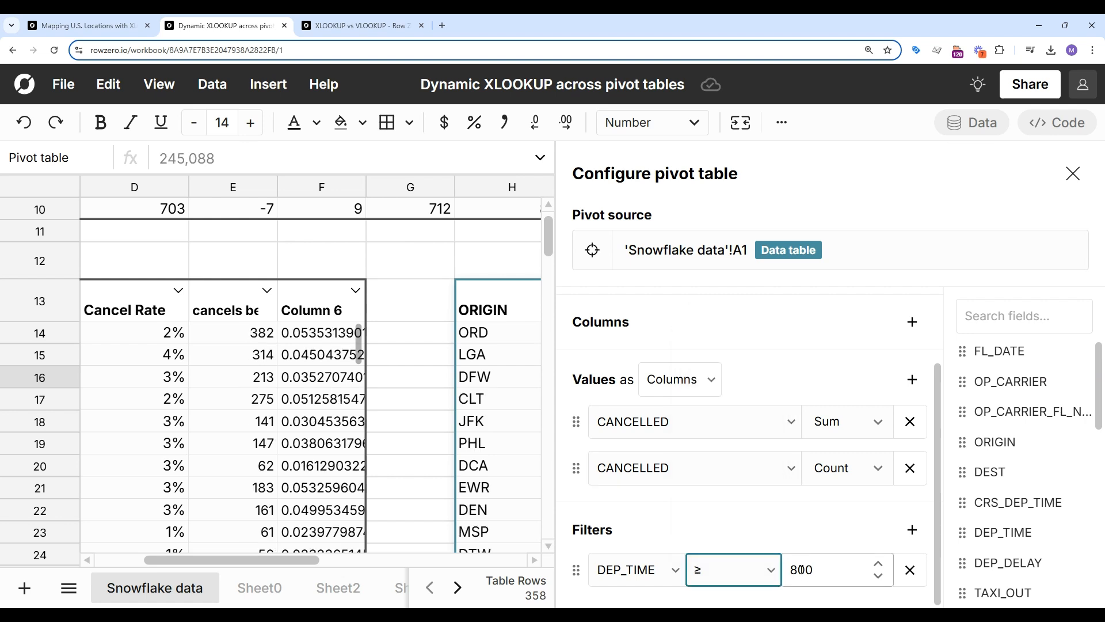
pyautogui.click(794, 570)
pyautogui.write('1')
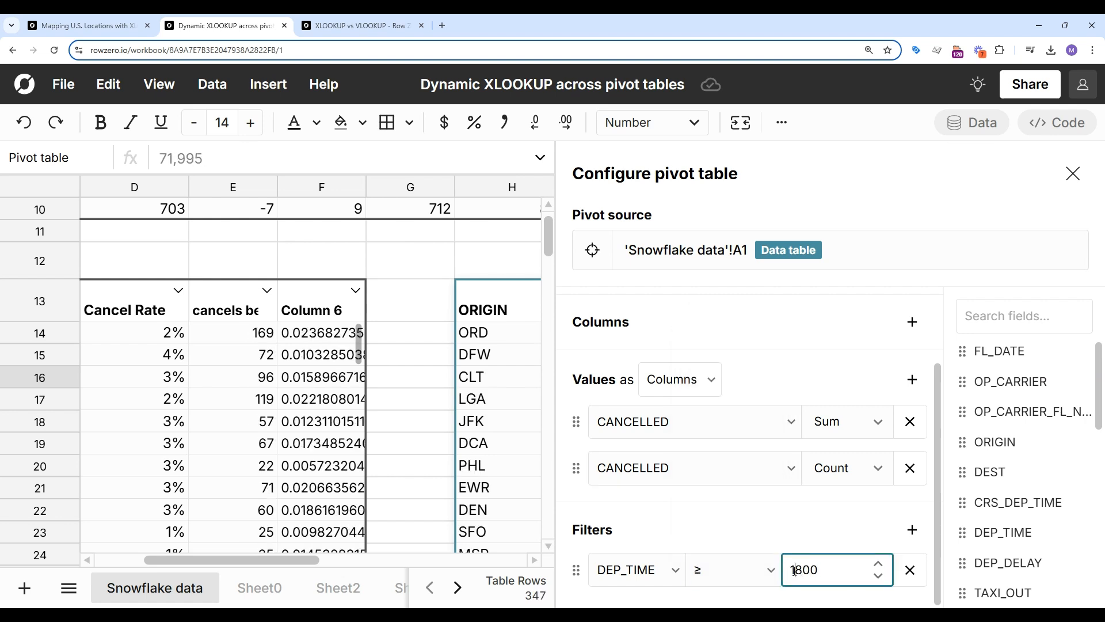
pyautogui.click(1073, 173)
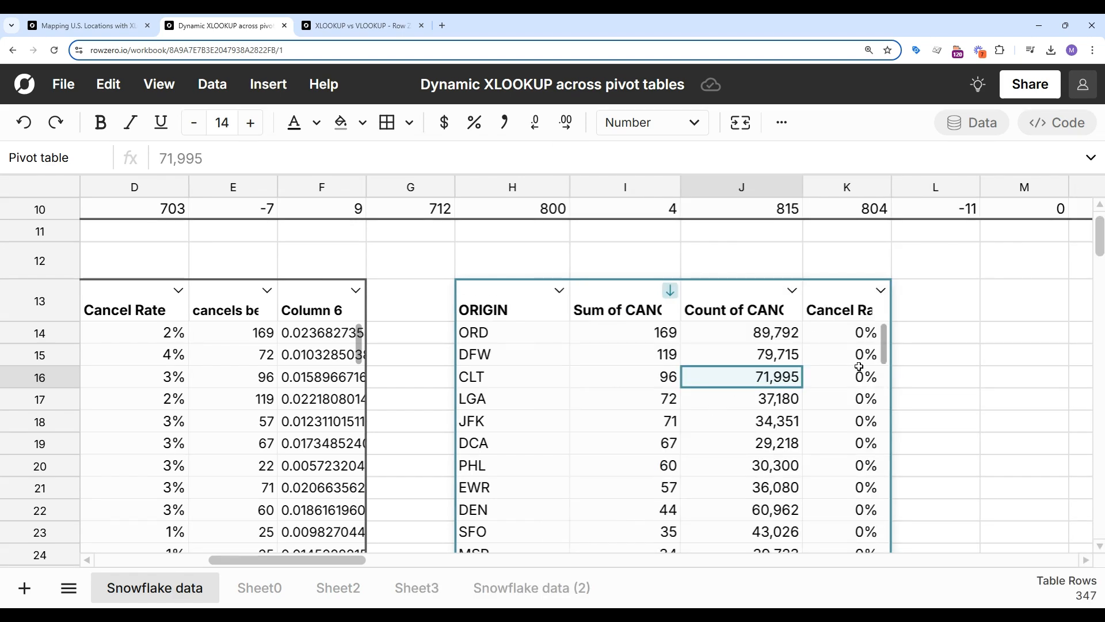
pyautogui.hscroll(-5, 394, 400)
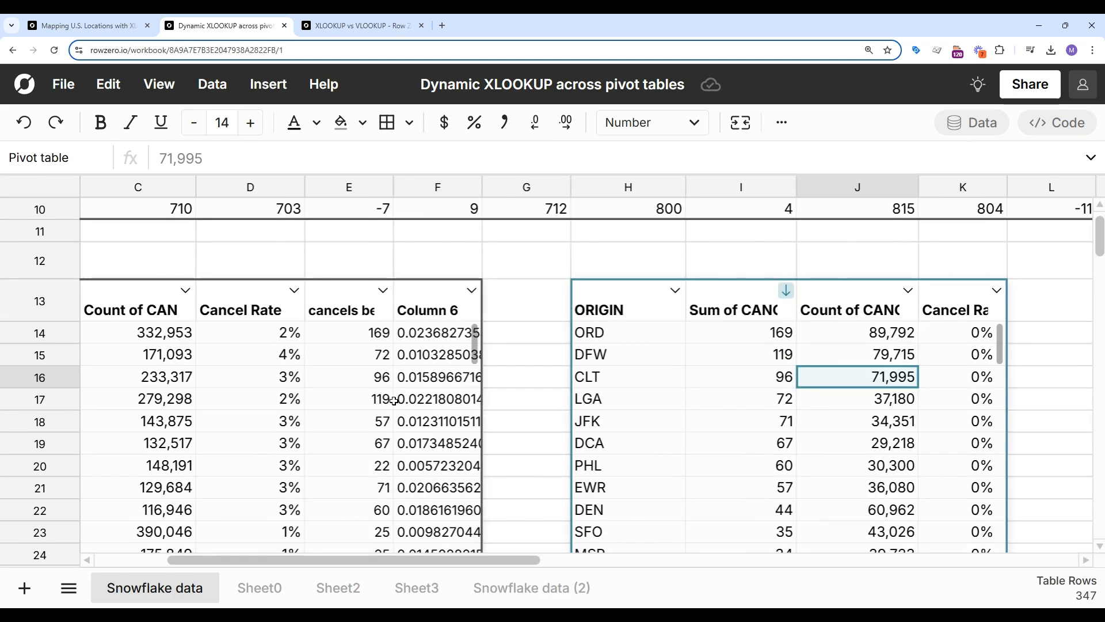
pyautogui.hscroll(-2, 394, 400)
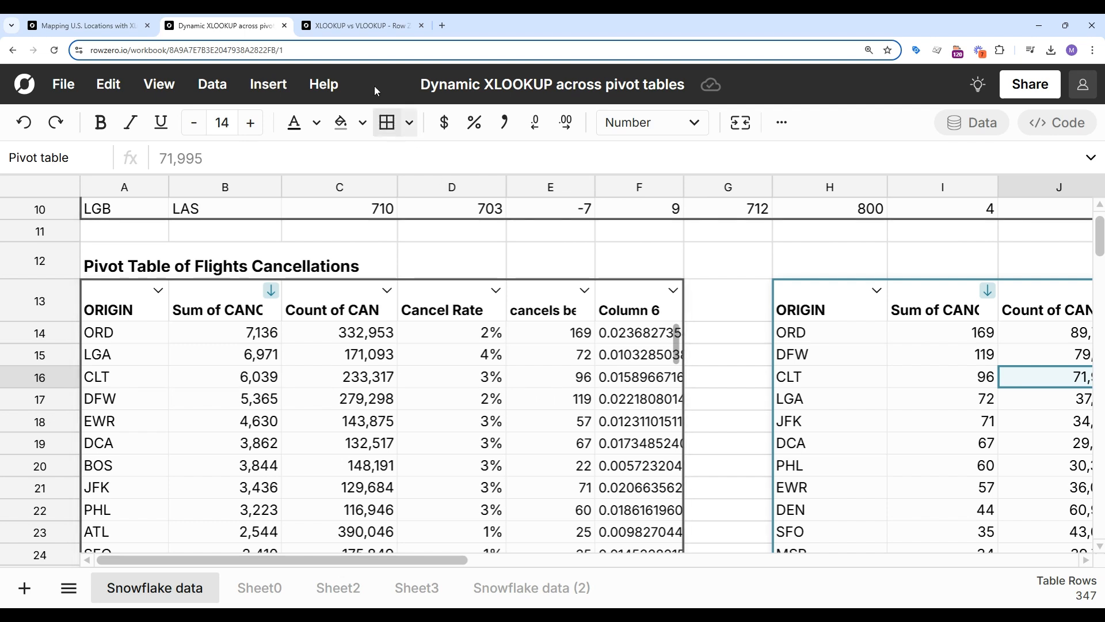
# - Switch to the XLOOKUP vs VLOOKUP workbook and go through the listed XLOOKUP advantages one by one from B2 to B9
pyautogui.click(327, 28)
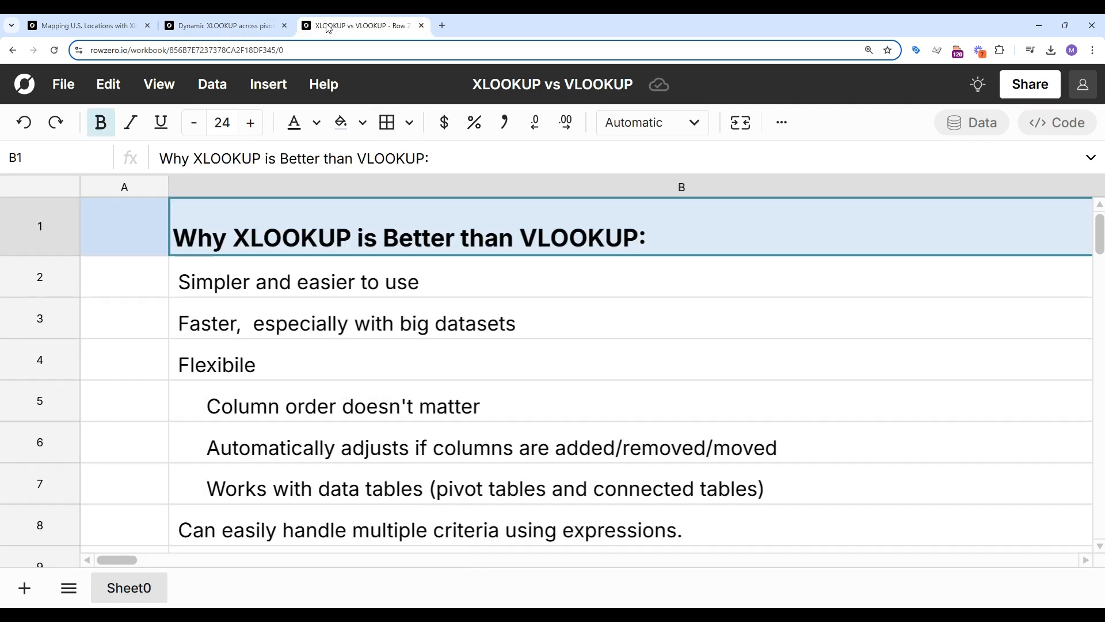
pyautogui.click(322, 280)
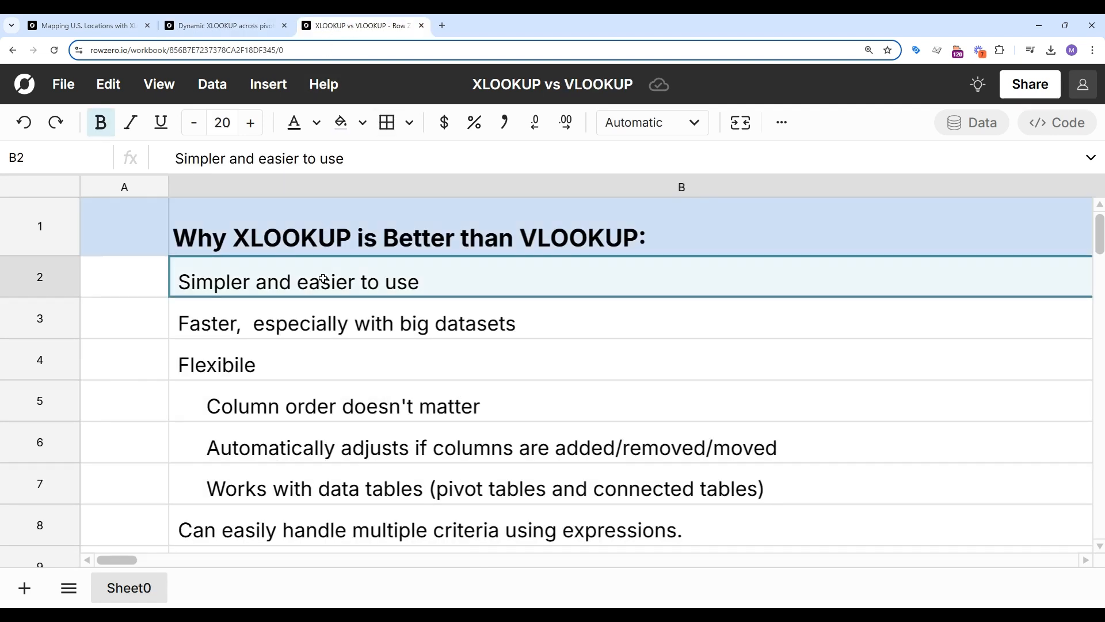
pyautogui.click(322, 321)
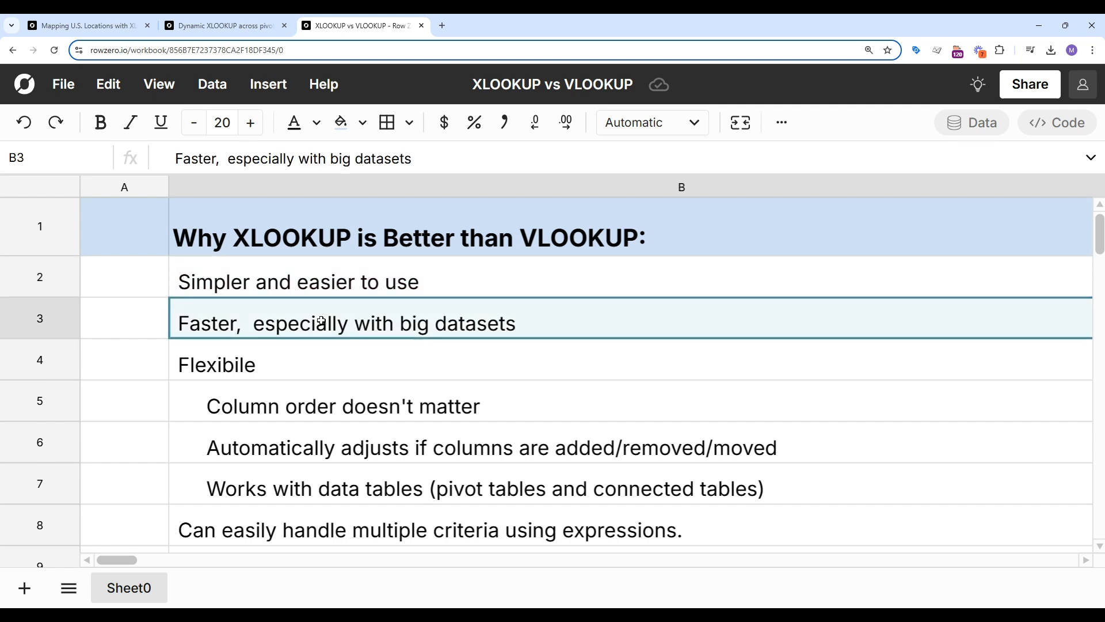
pyautogui.click(302, 371)
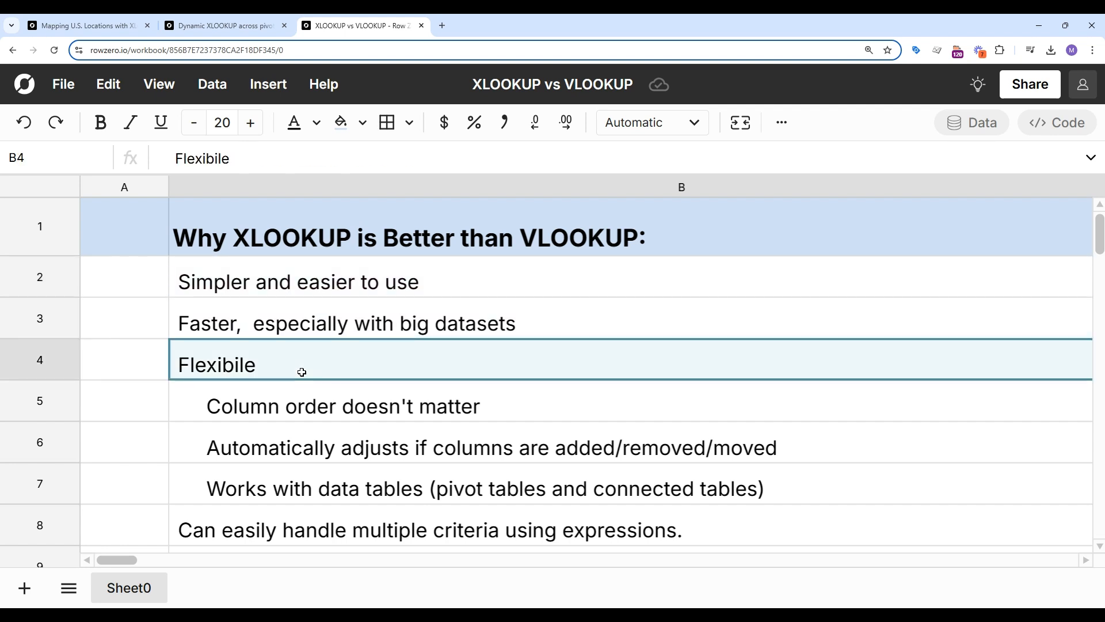
pyautogui.click(306, 398)
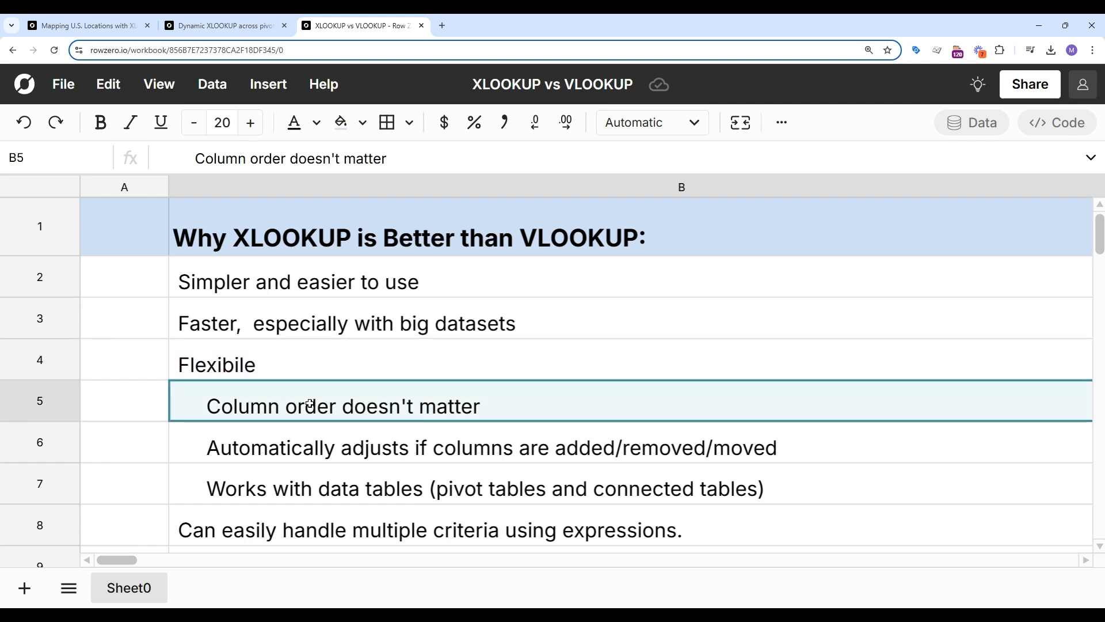
pyautogui.click(316, 448)
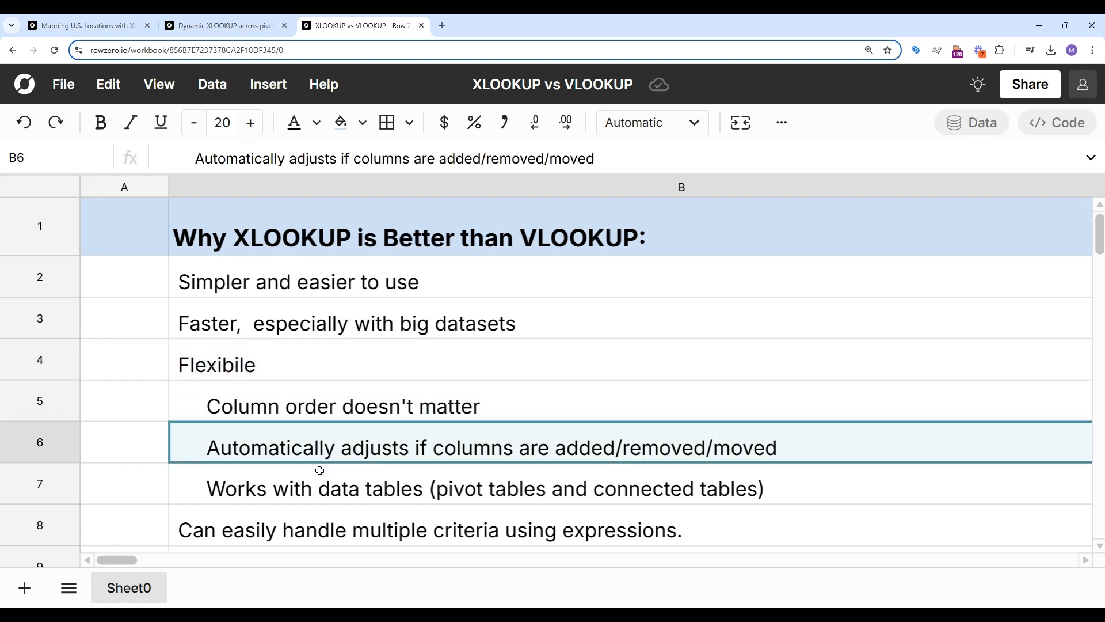
pyautogui.click(323, 488)
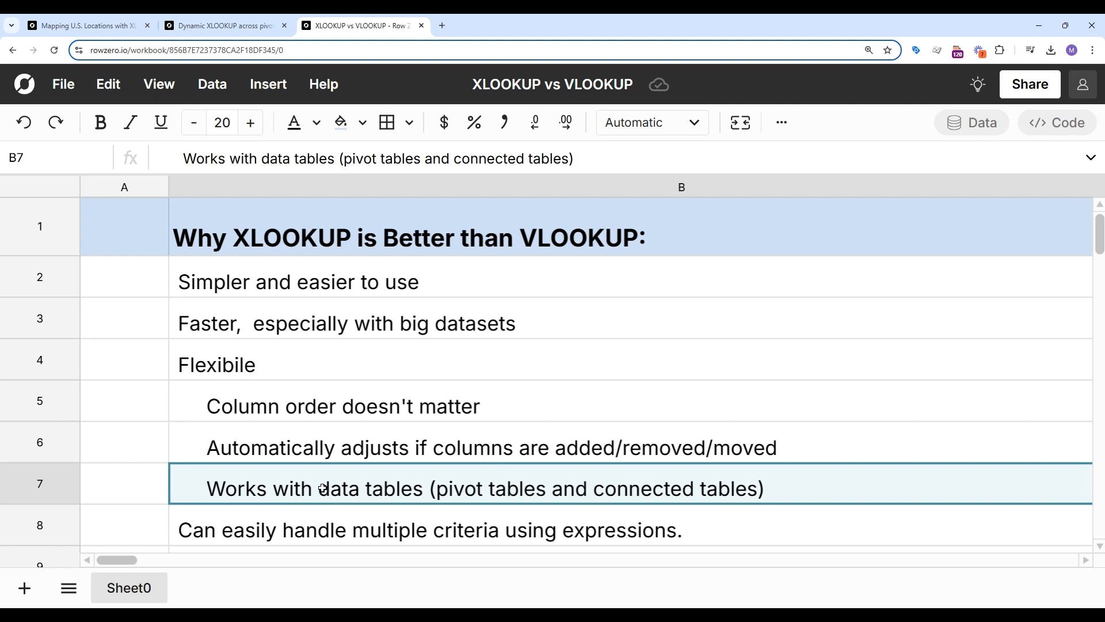
pyautogui.scroll(-2, 323, 488)
pyautogui.click(297, 432)
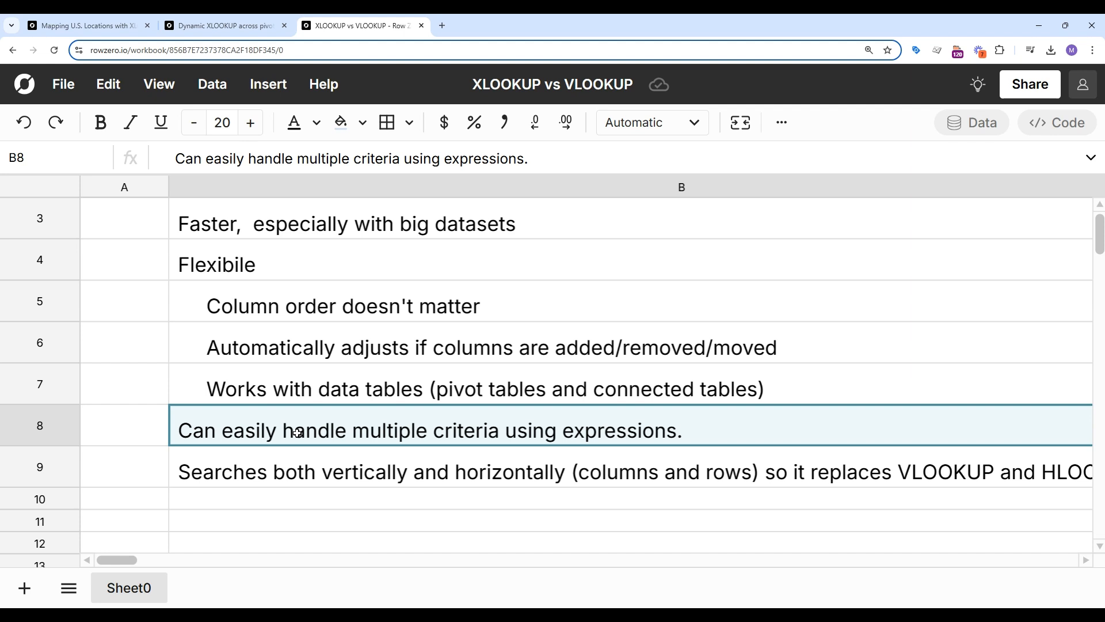
pyautogui.click(298, 471)
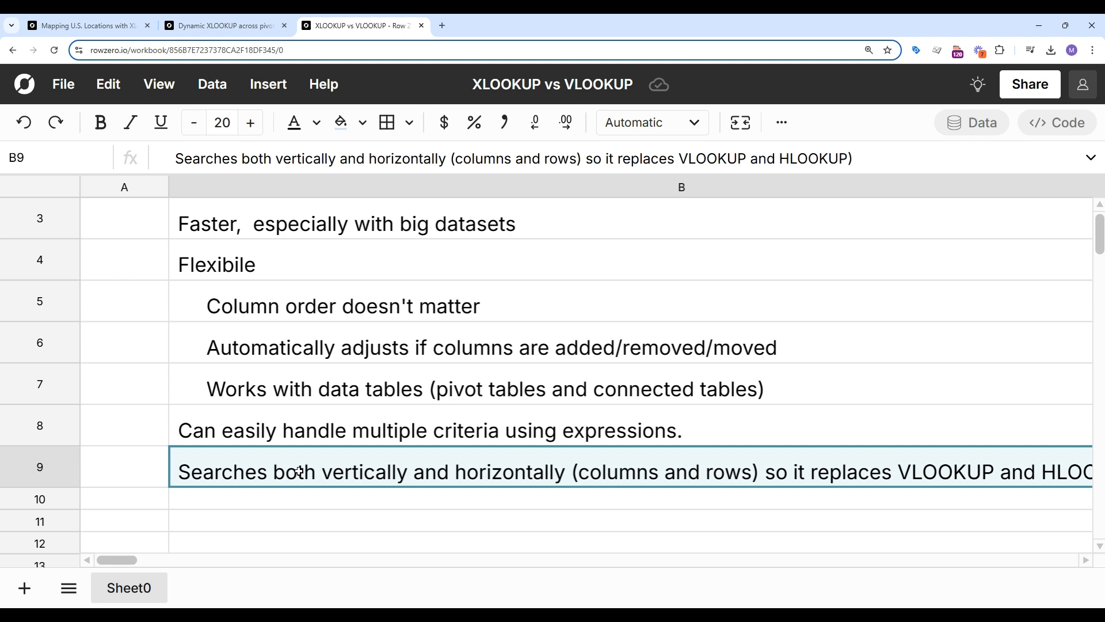
pyautogui.hscroll(2, 299, 471)
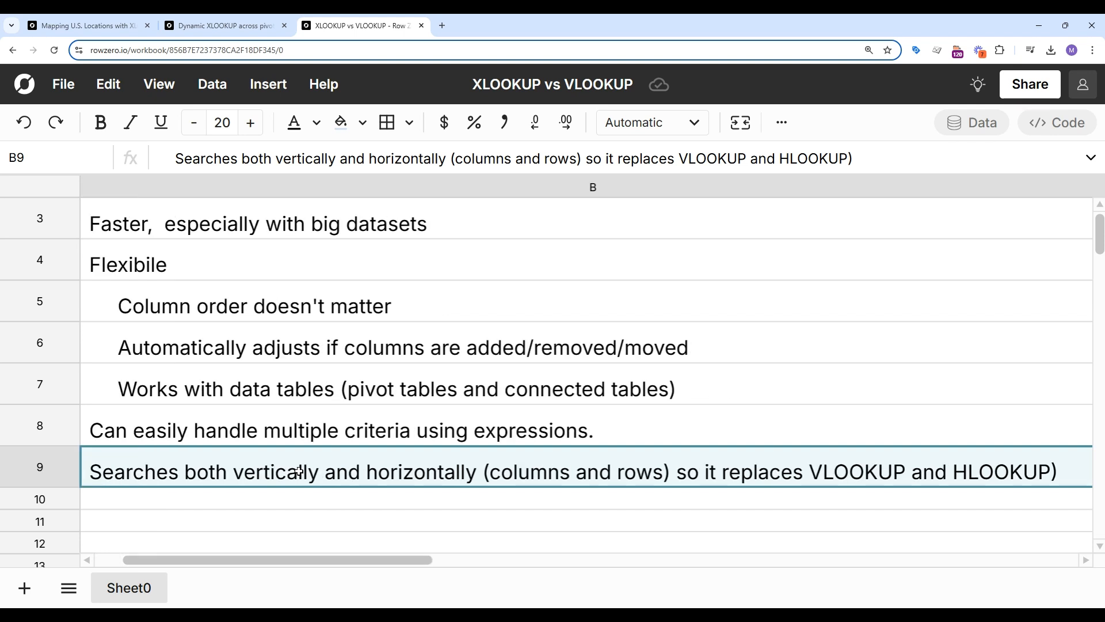